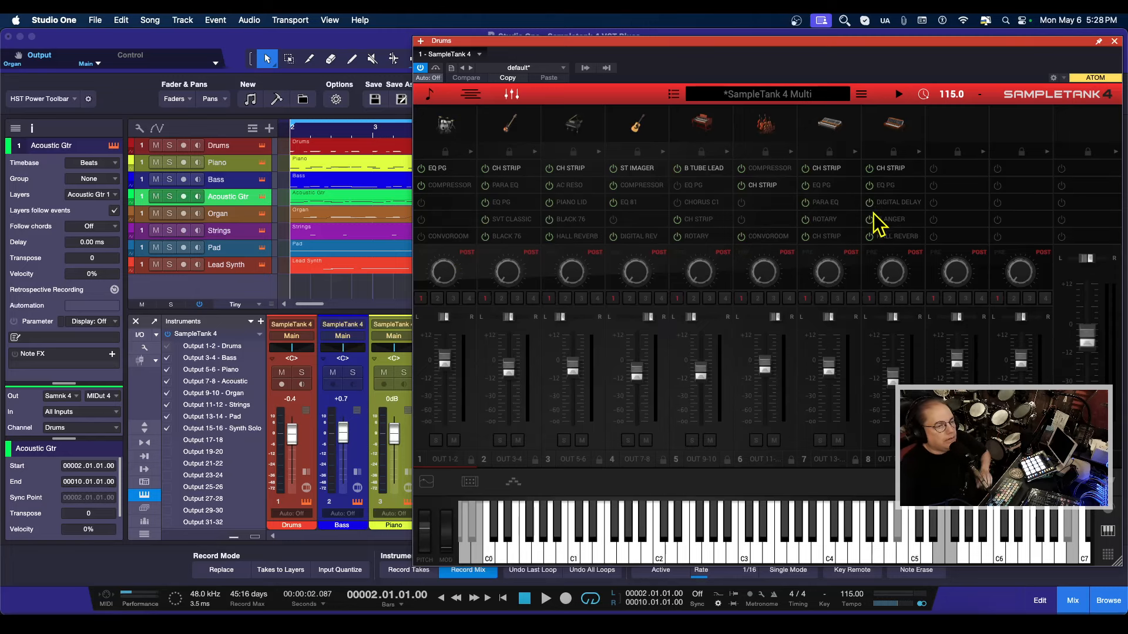
Step: Show the piano part's instrument in SampleTank 4, look through its views and return to the SampleTank mixer
click(572, 132)
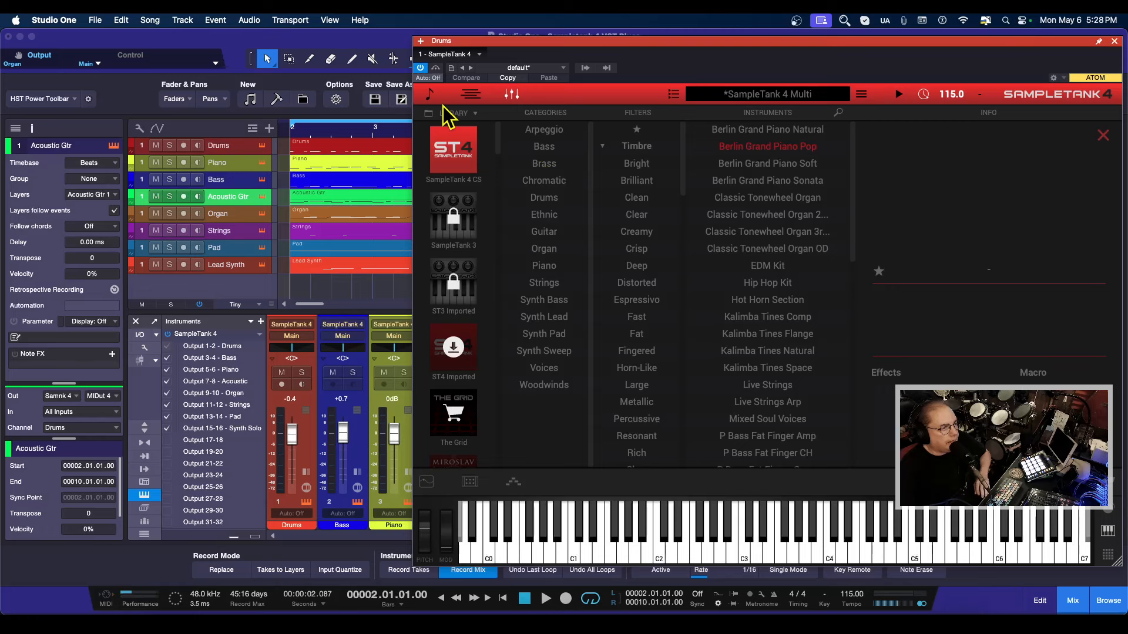
click(474, 95)
click(512, 95)
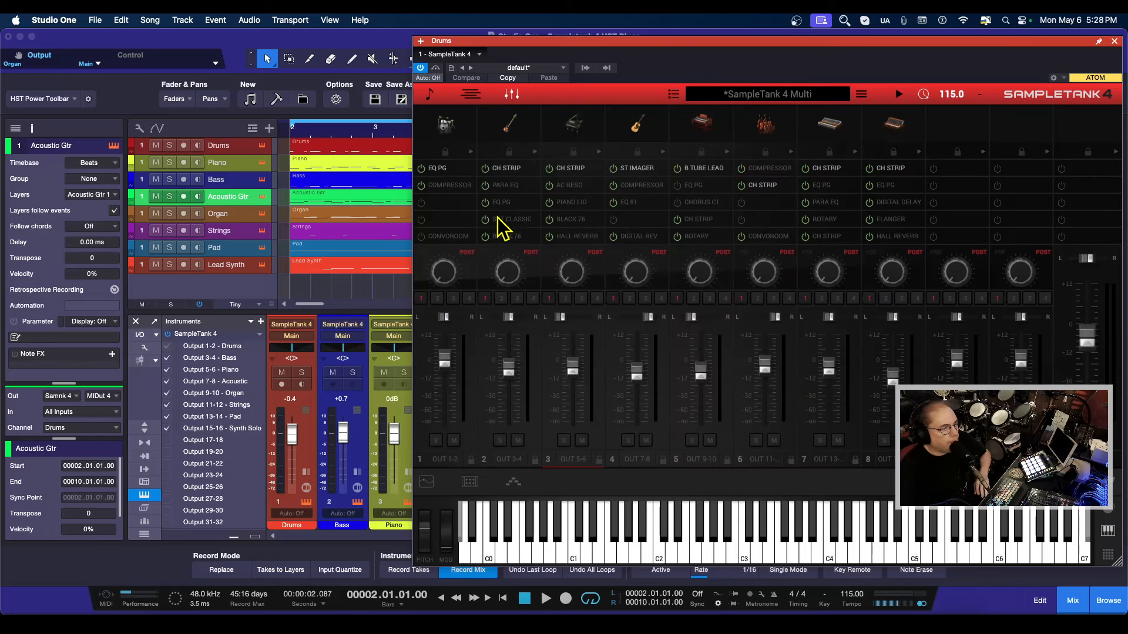
Step: Play the song while watching the SampleTank mixer's meters, stop playback and close the plug-in window
click(227, 294)
key(space)
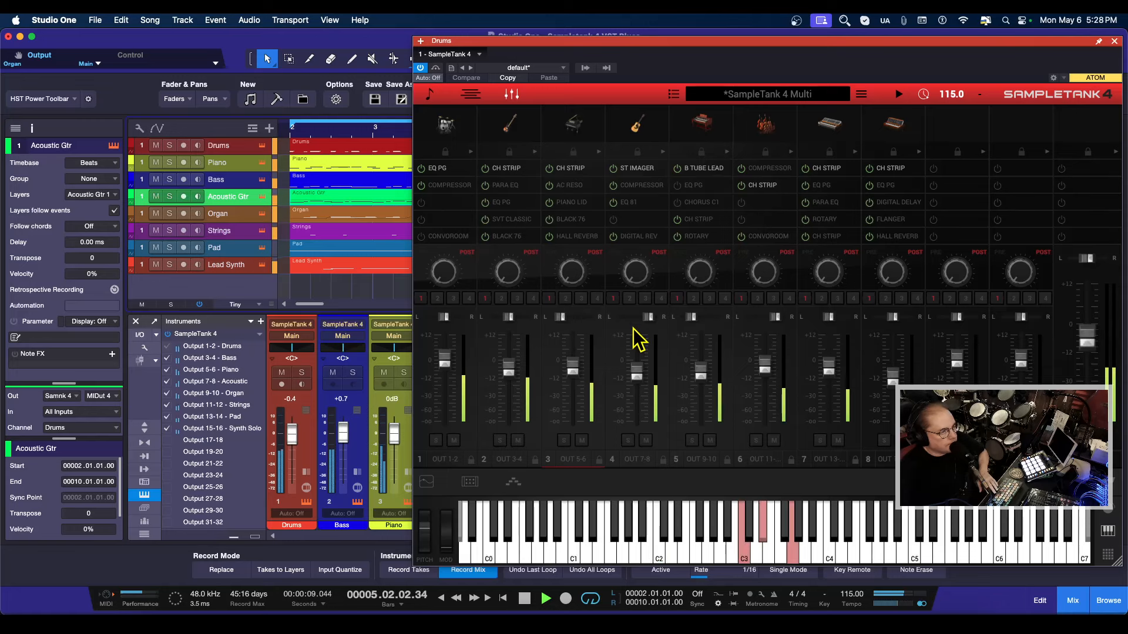
key(space)
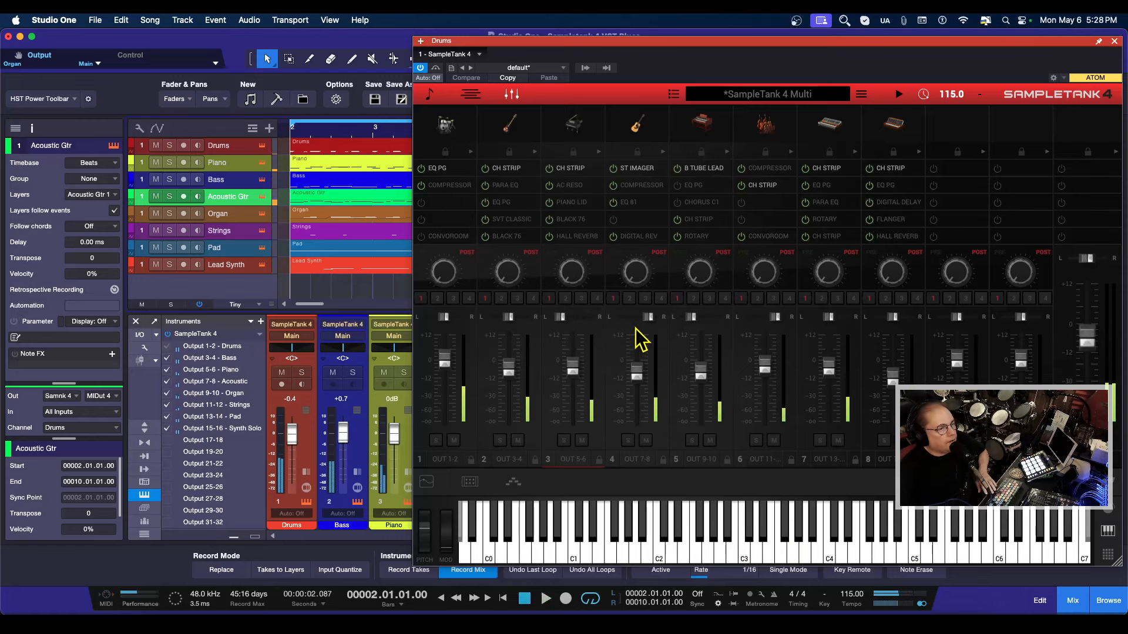
drag(888, 43, 857, 38)
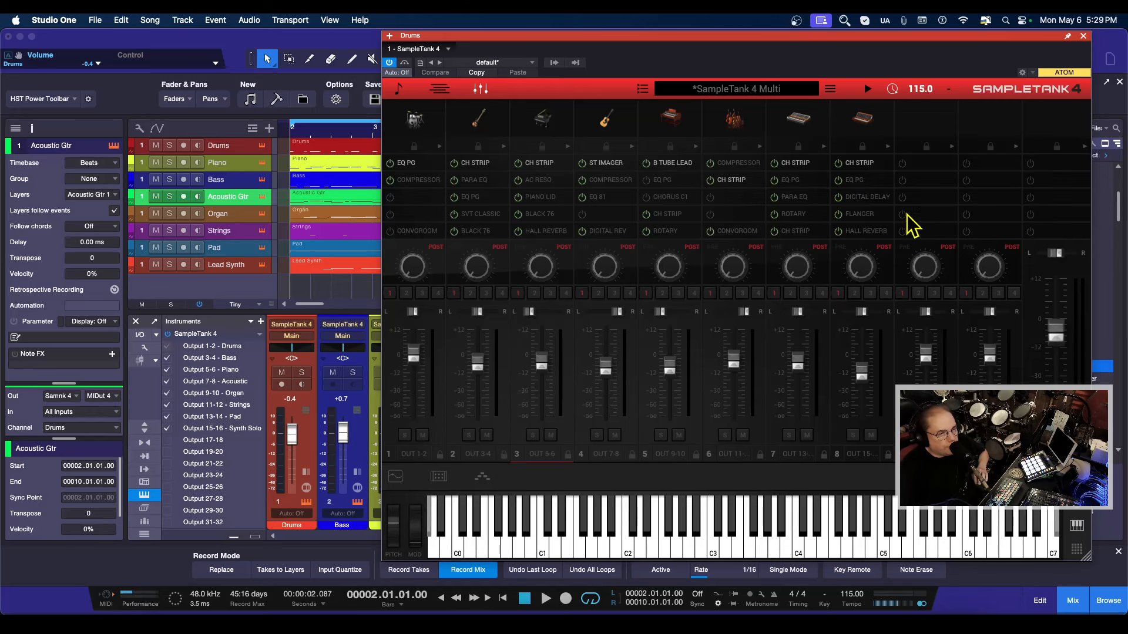
click(1083, 37)
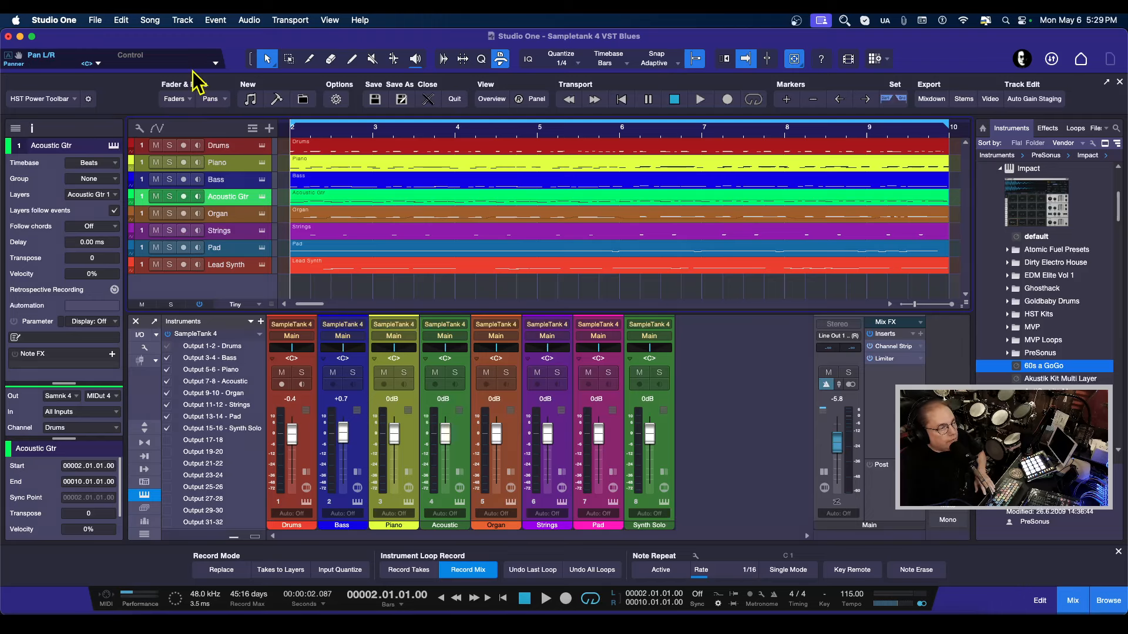
Step: Audition the song with the Piano track soloed, setting the Main output fader to -8.9 dB, and clear the solo after stopping
key(space)
drag(837, 443, 841, 470)
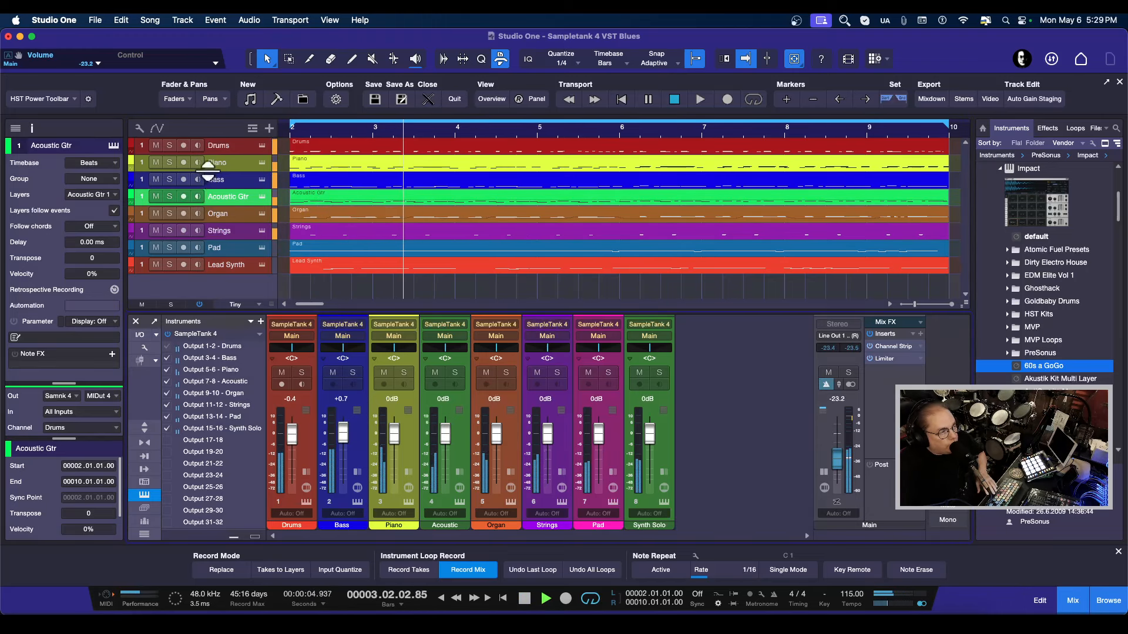
click(171, 163)
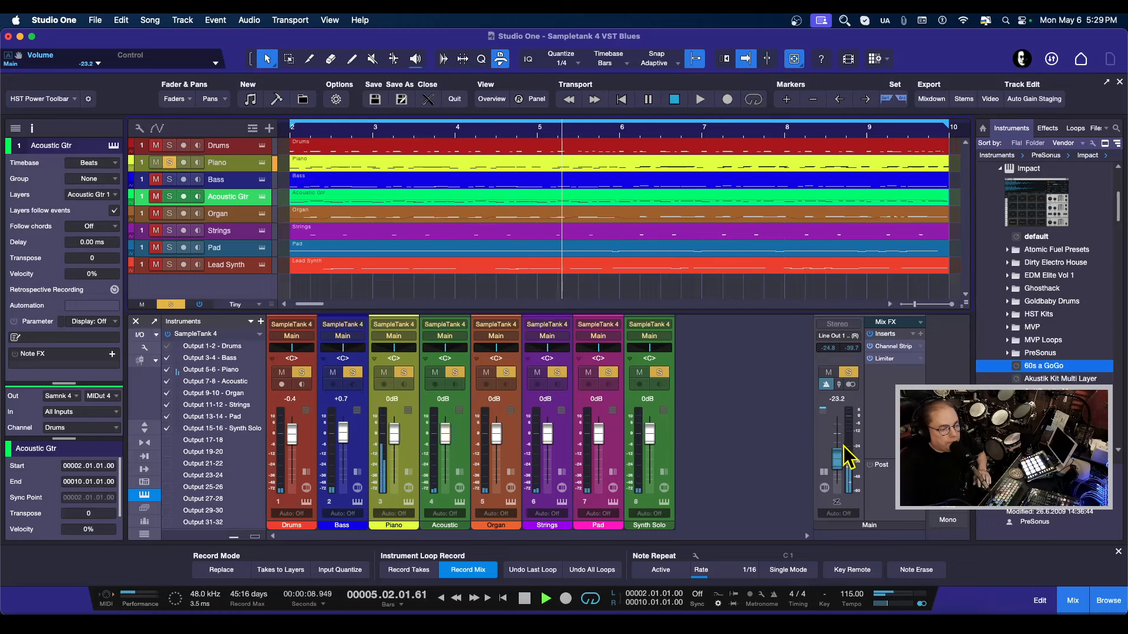
drag(842, 458, 840, 445)
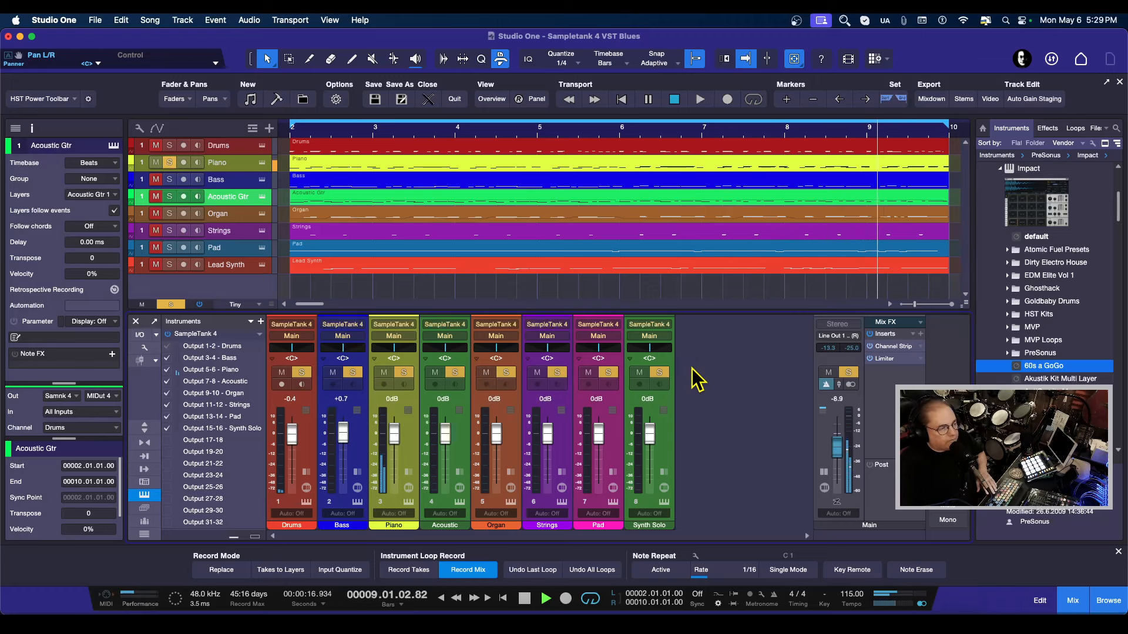
key(space)
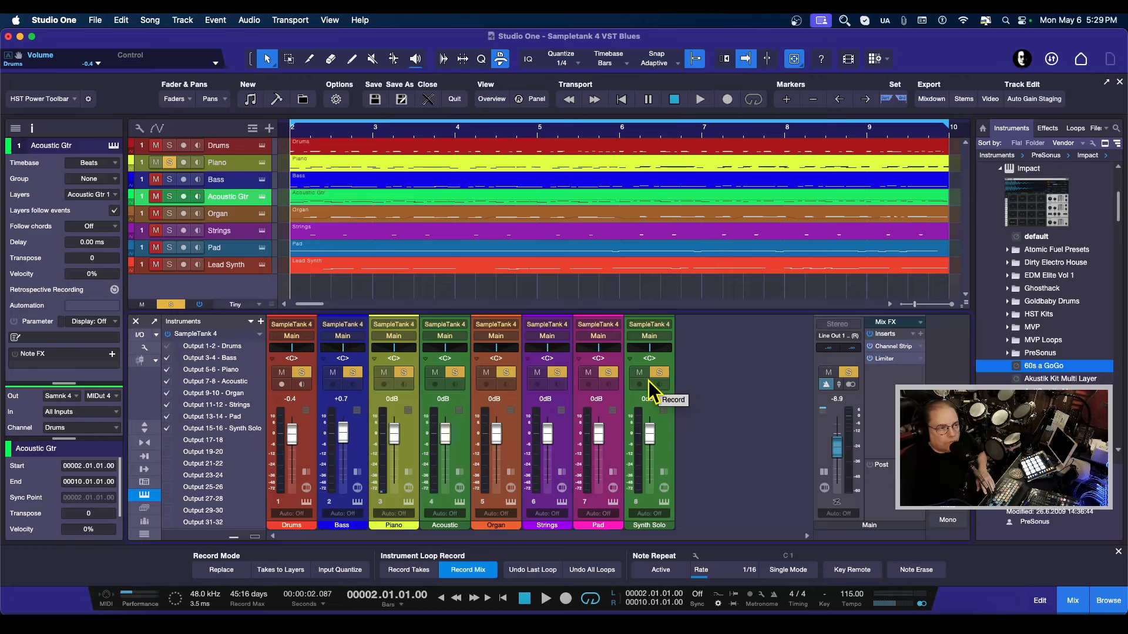
click(169, 162)
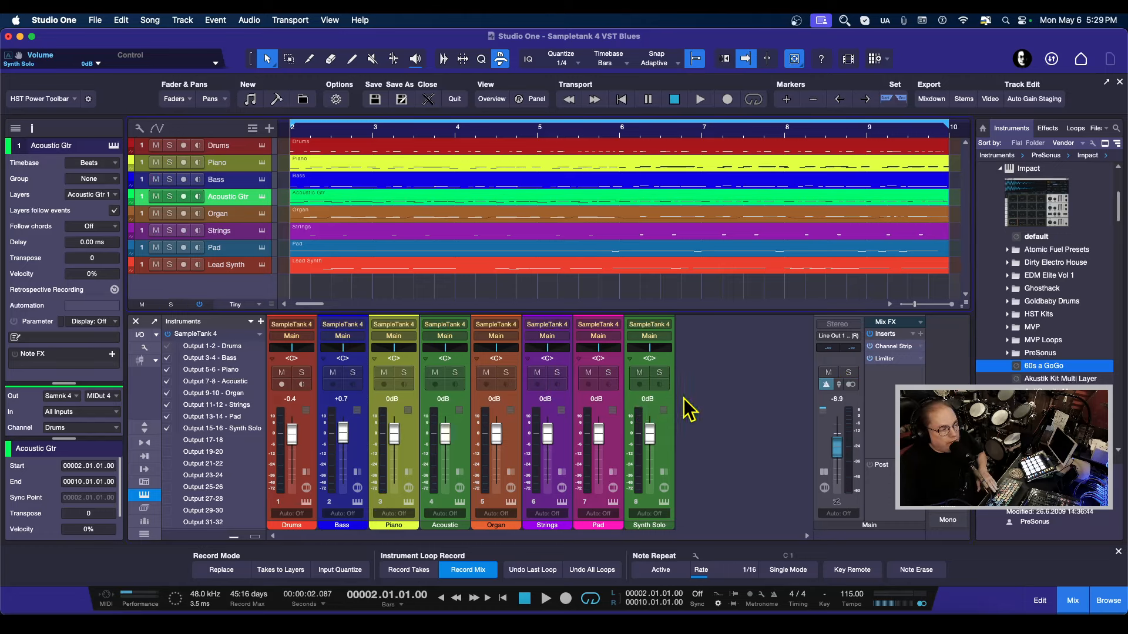
Step: Play the song with the Piano channel soloed in the console, stop playback and clear the solo
key(space)
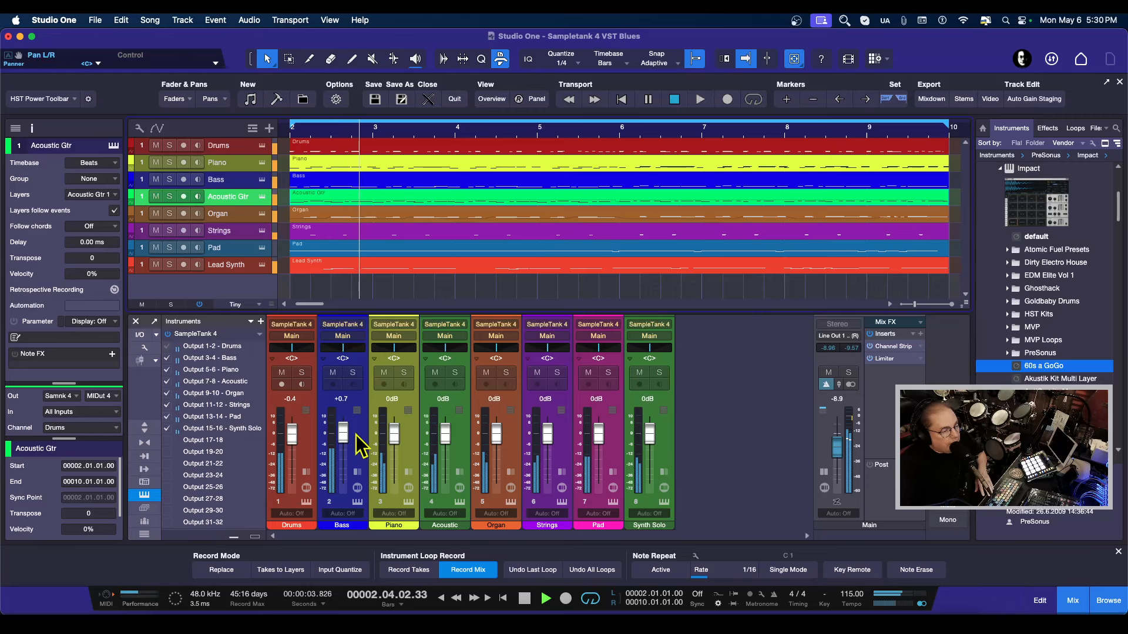
click(404, 373)
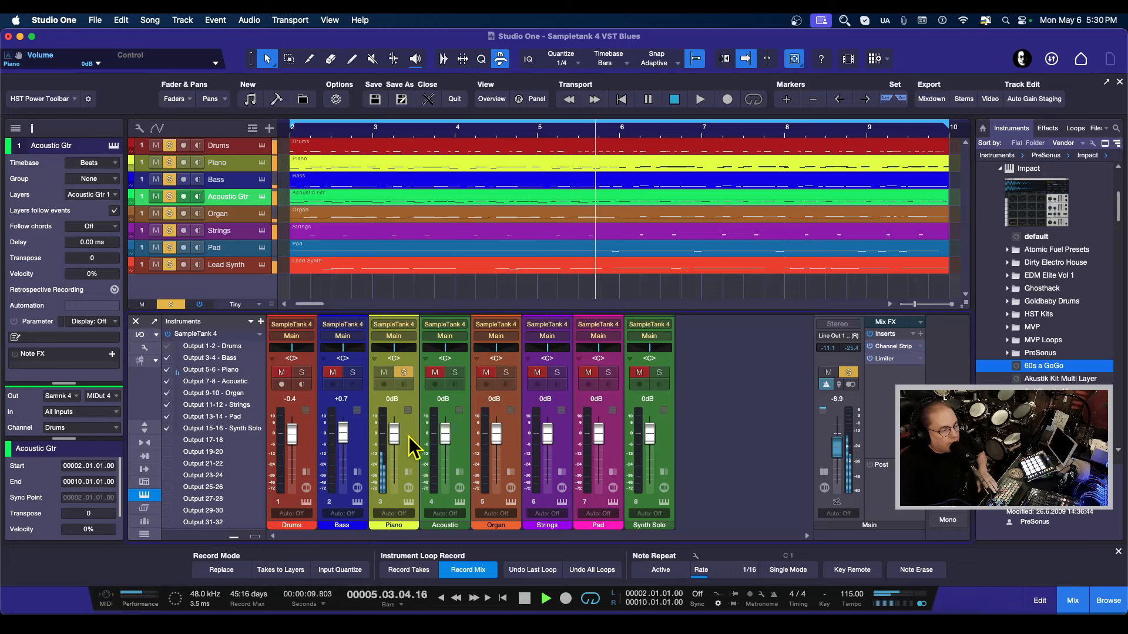
key(space)
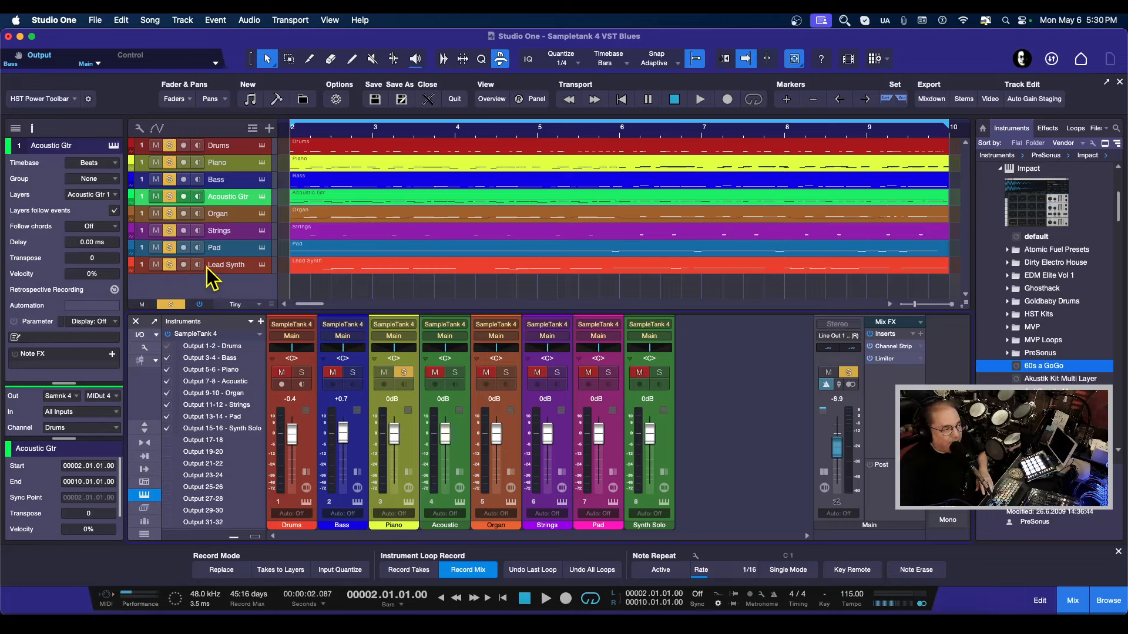
click(403, 371)
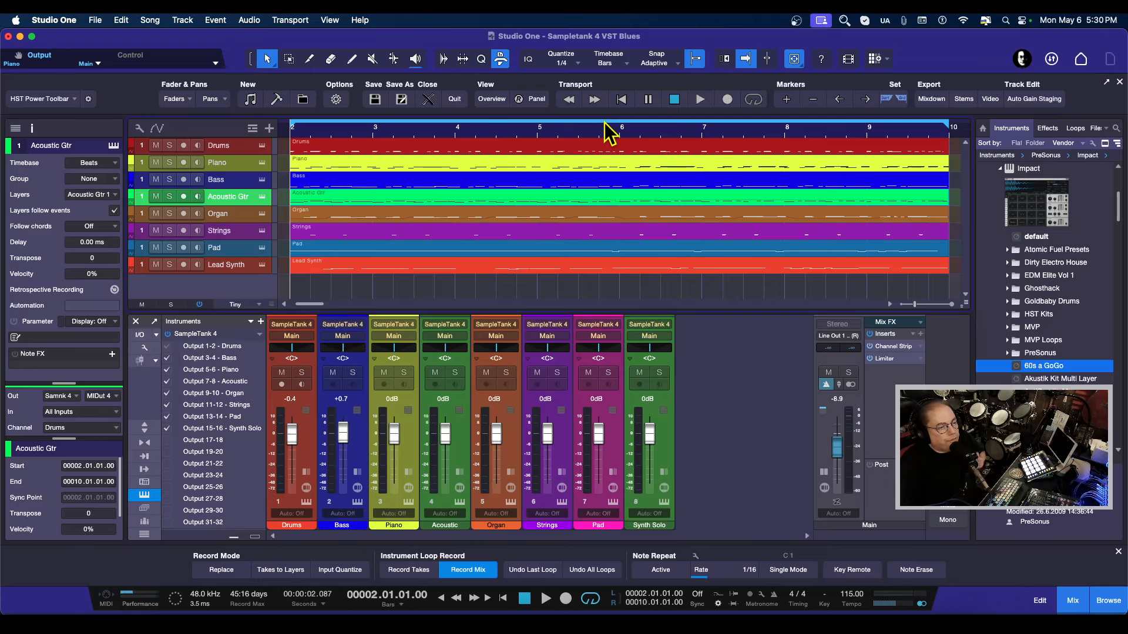
Step: Reopen SampleTank 4 and audition the song with the piano part briefly soloed in the plug-in's own mixer
key(shift+F11)
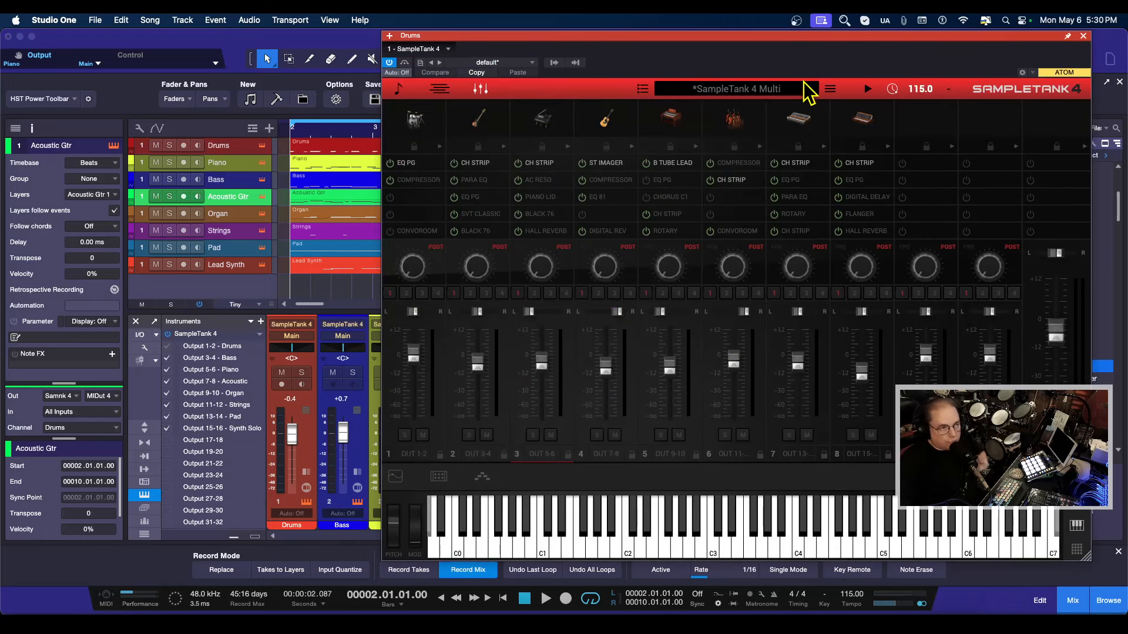
drag(787, 47, 804, 45)
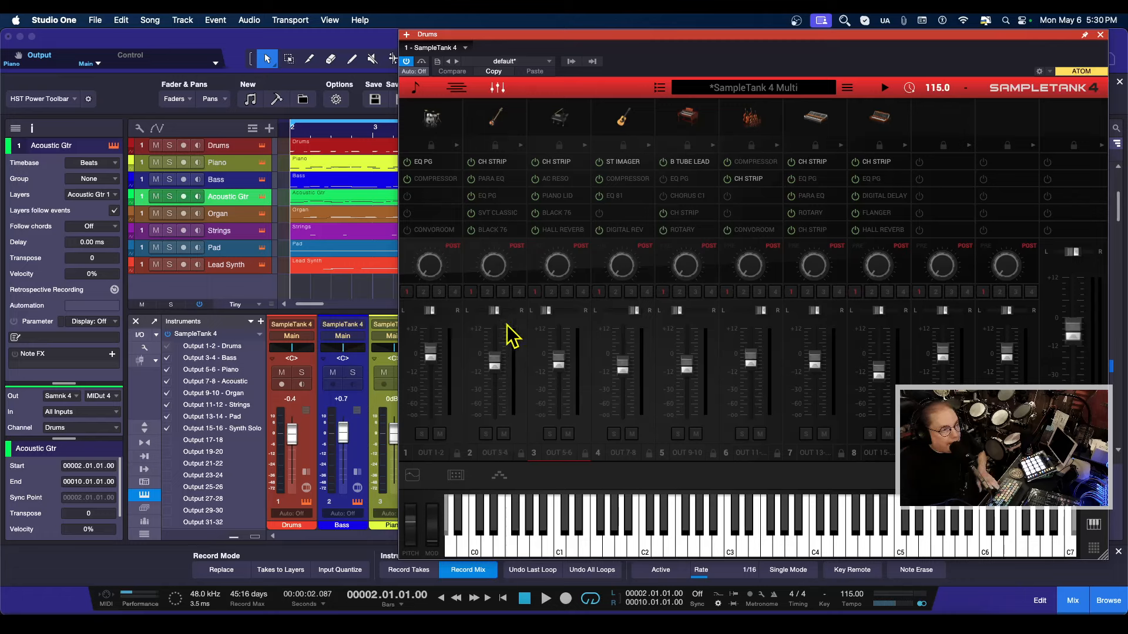
key(space)
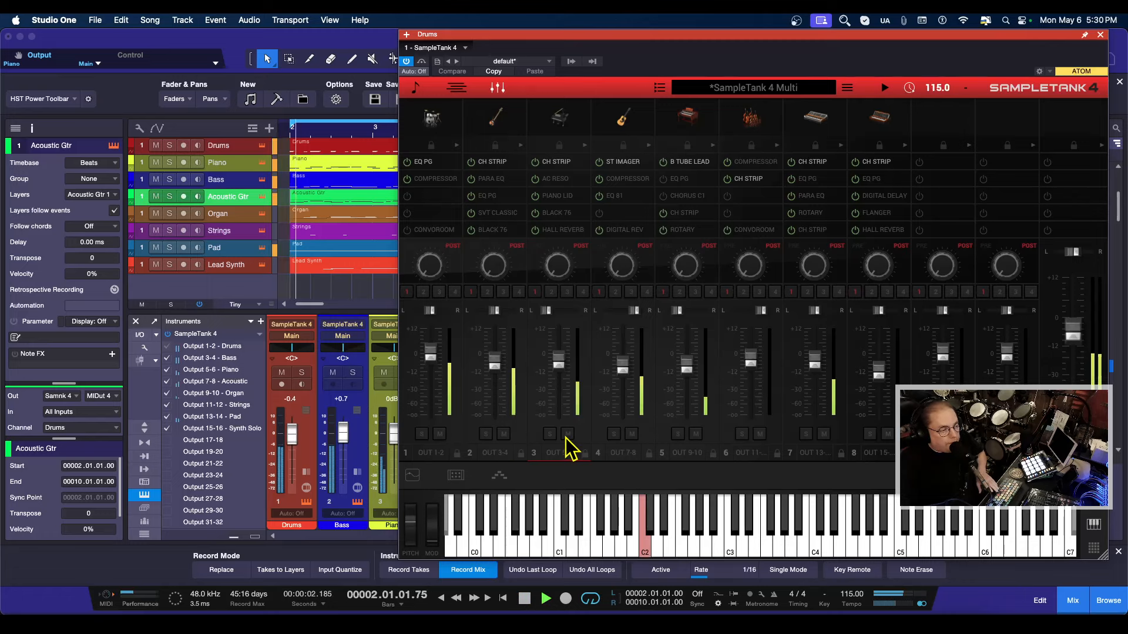
click(549, 435)
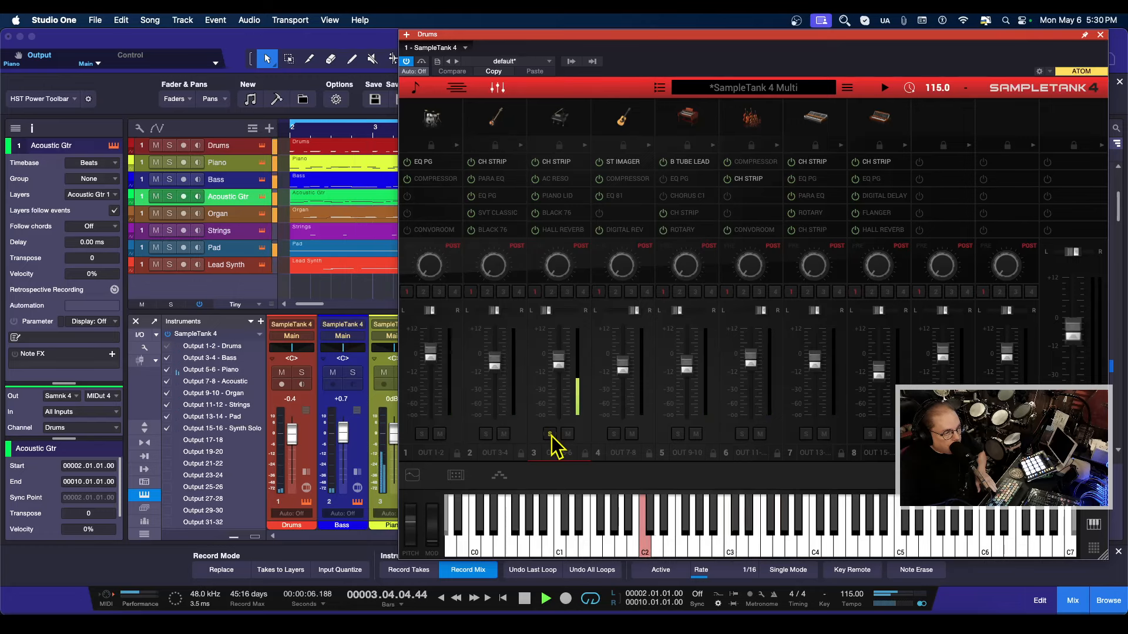
click(550, 434)
key(space)
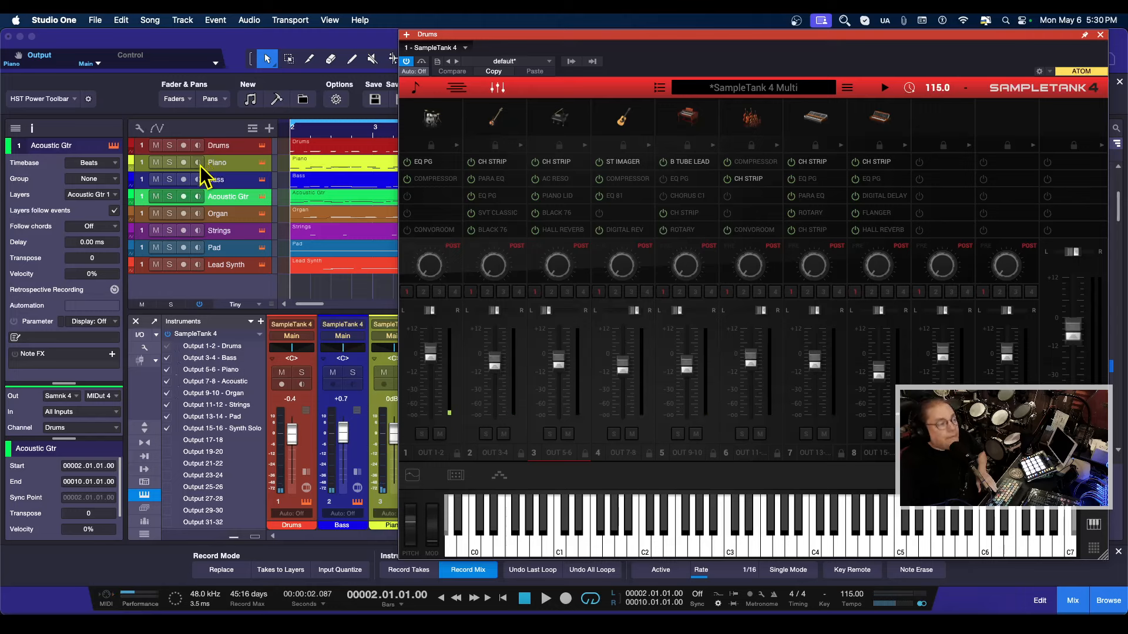
Step: Watch the SampleTank meters with the Piano track soloed in the track list, close the plug-in and unsolo the track
key(space)
click(171, 164)
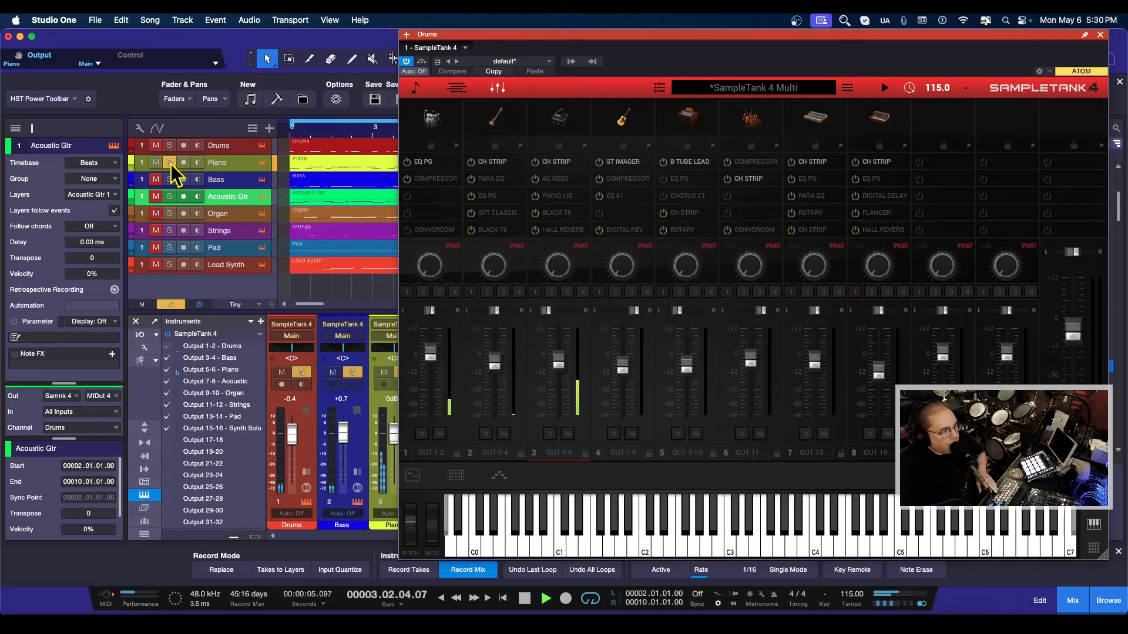
key(space)
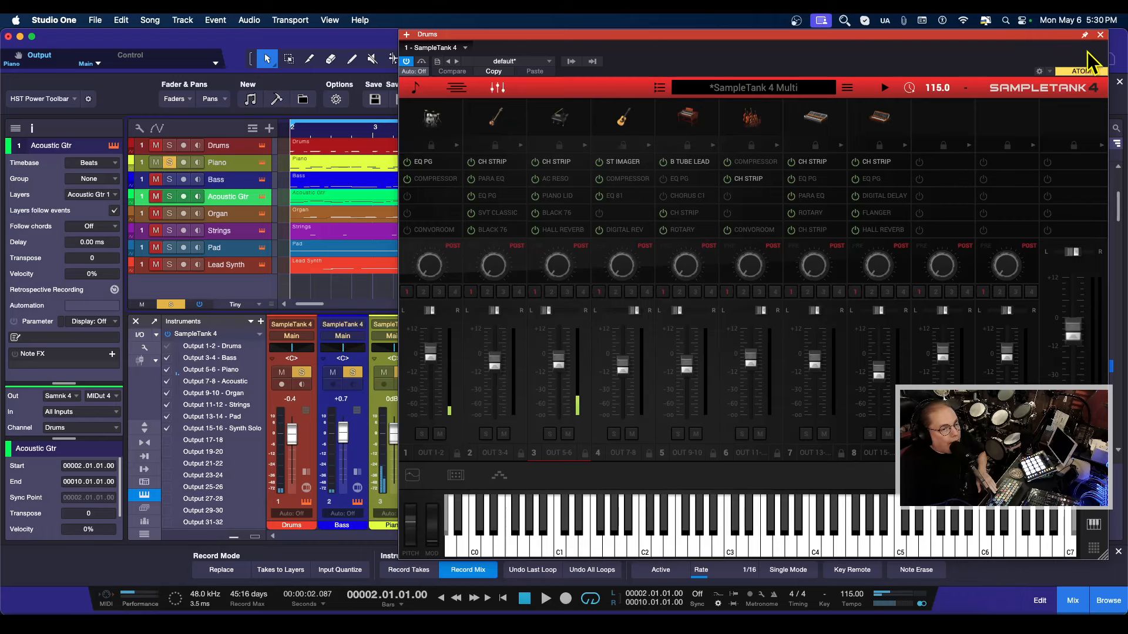
click(1100, 35)
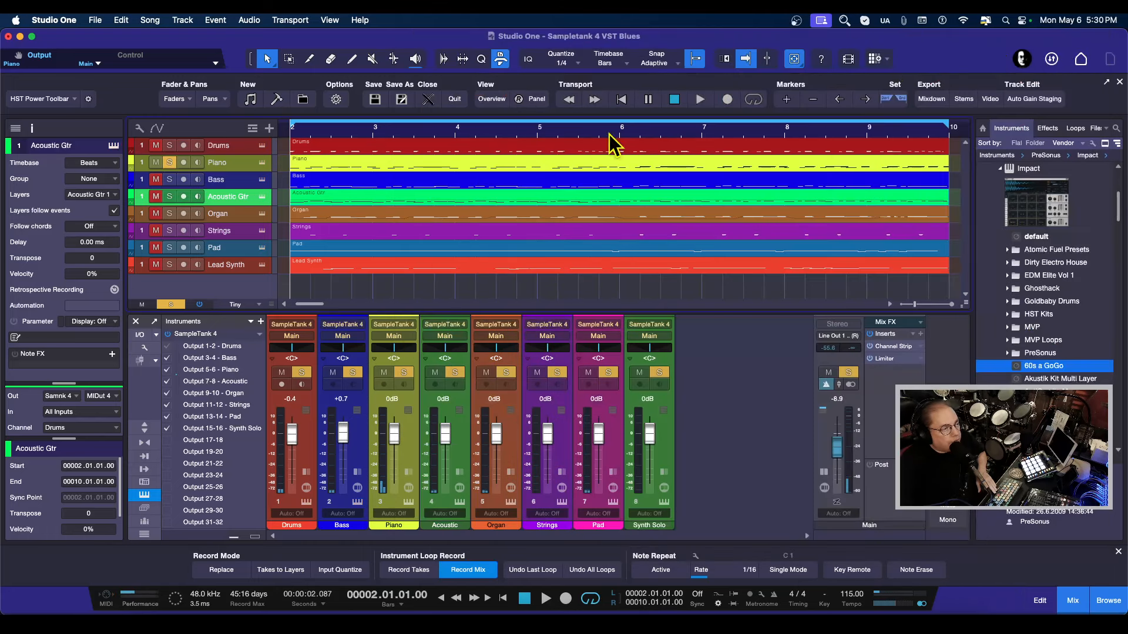
click(170, 166)
Step: Replay the song and solo the Piano console channel to compare it with the track solo, clearing it after stopping
key(space)
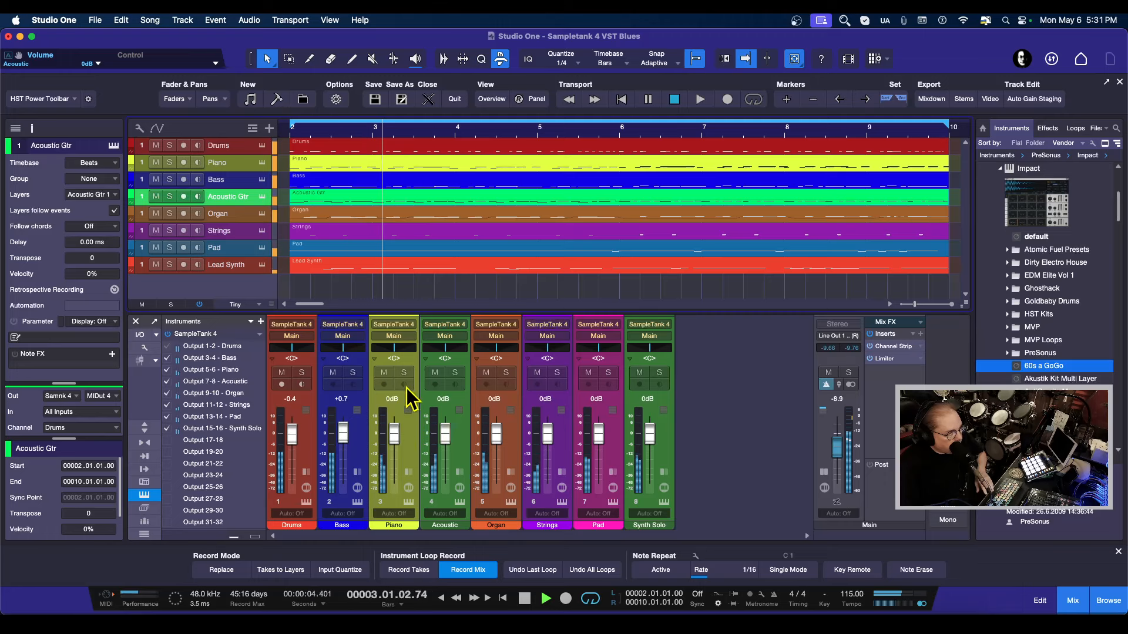
click(405, 372)
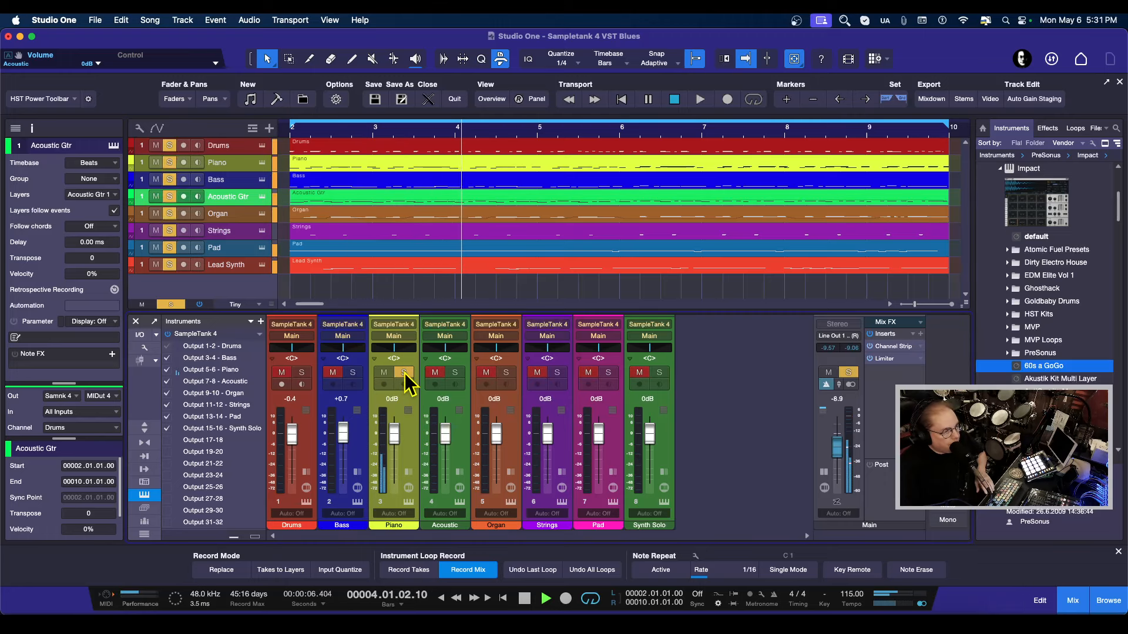
key(space)
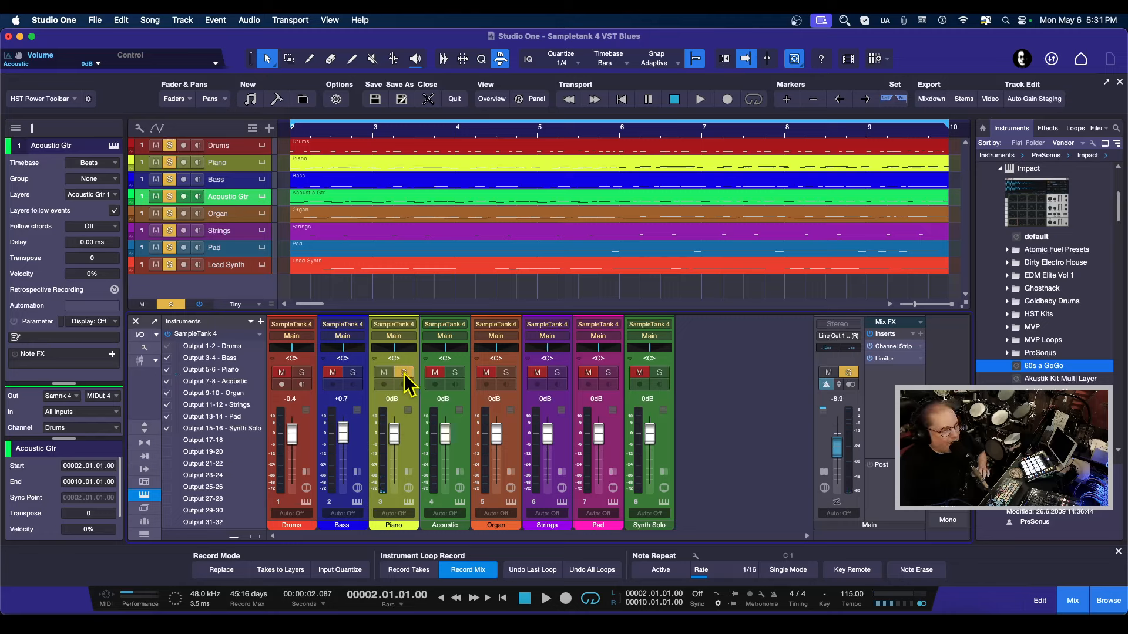
click(403, 373)
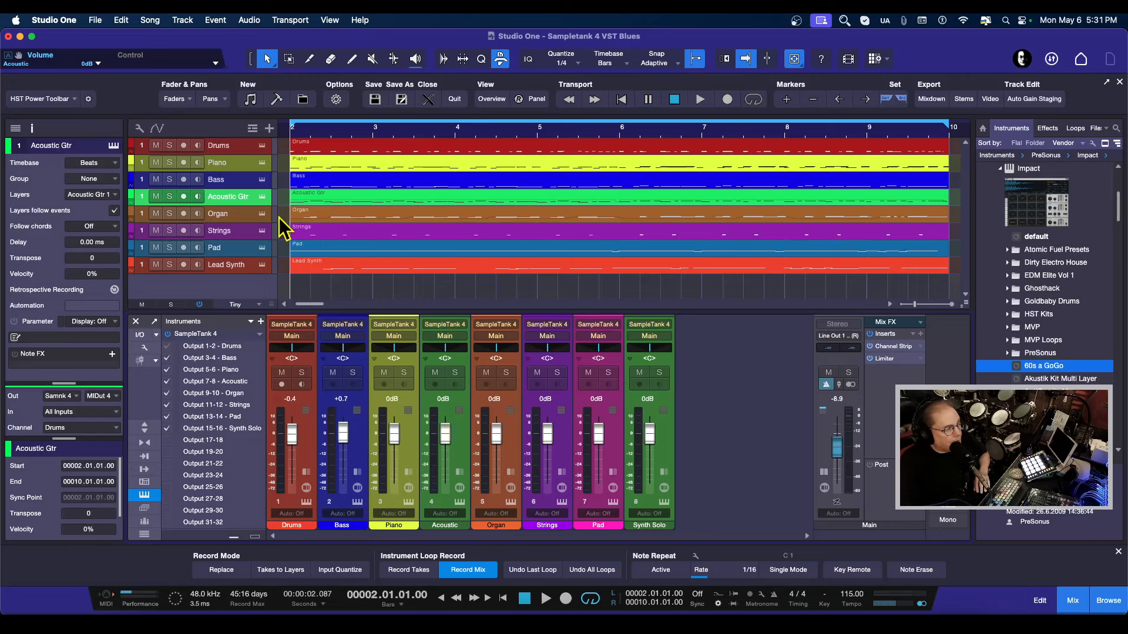
Step: Open SampleTank 4 from the Drums track, examine the bass and piano parts' solo controls in its mixer and close it
click(262, 146)
drag(635, 44, 702, 45)
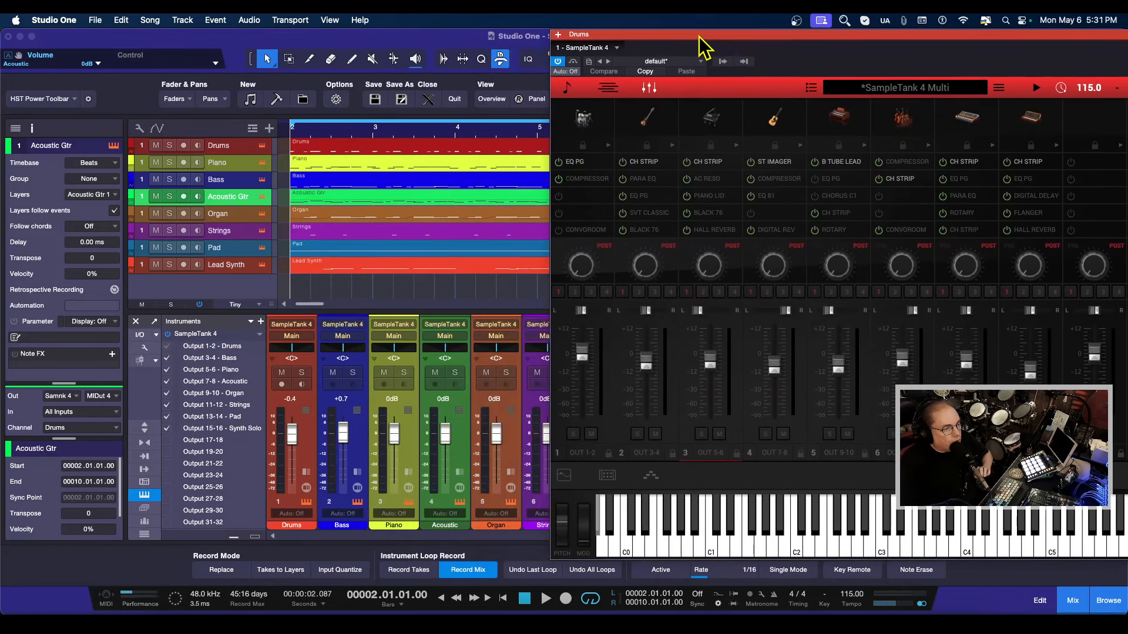
click(637, 434)
click(702, 434)
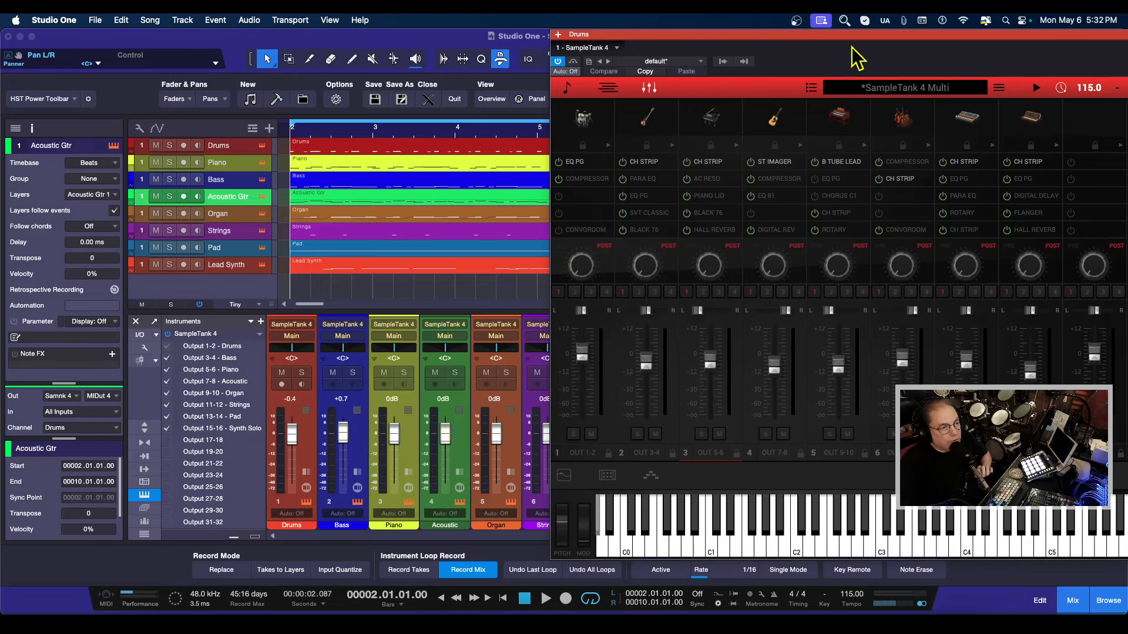
drag(846, 49, 725, 42)
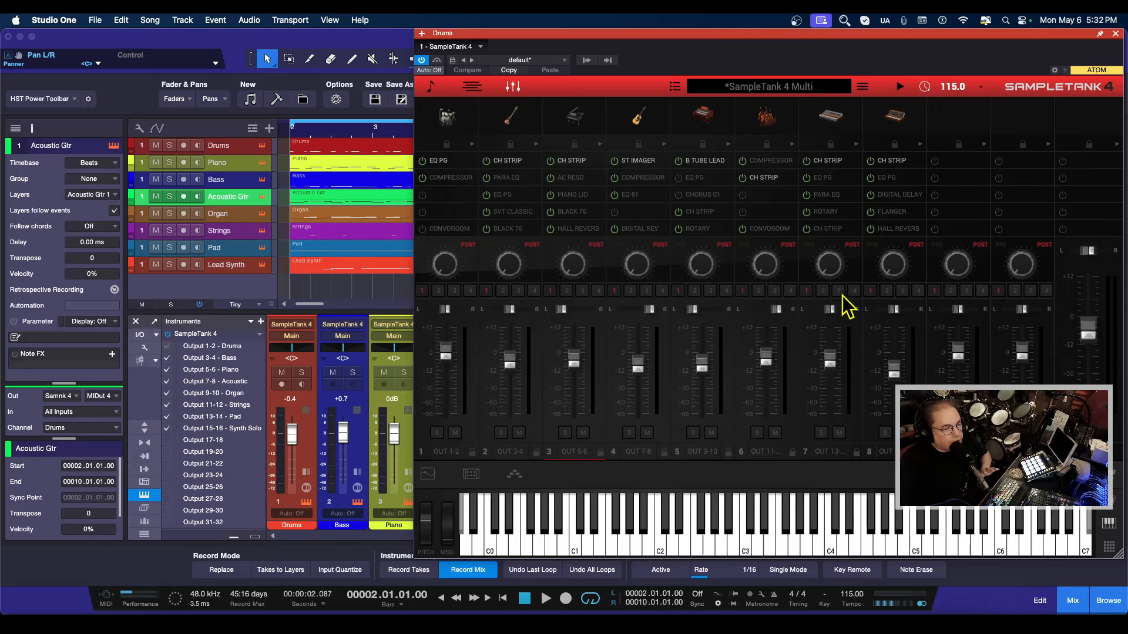
click(1115, 33)
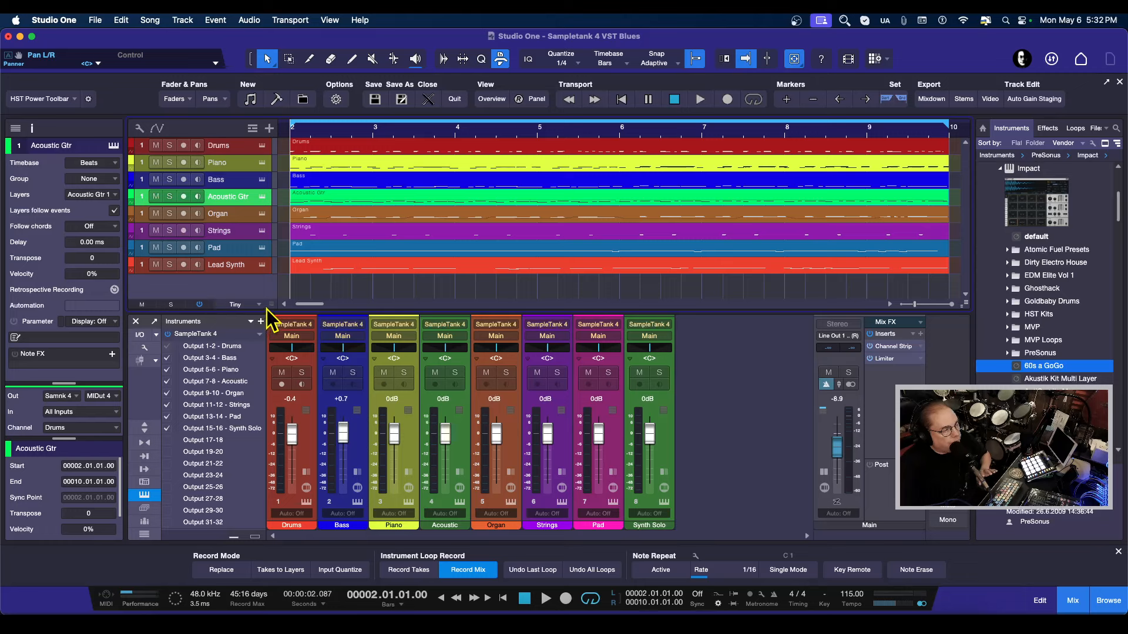
Step: With the tracks enlarged to Normal height, lower the Drums fader to -4.7 dB and the Bass fader to -1.2 dB, and refit all tracks
drag(271, 305, 264, 335)
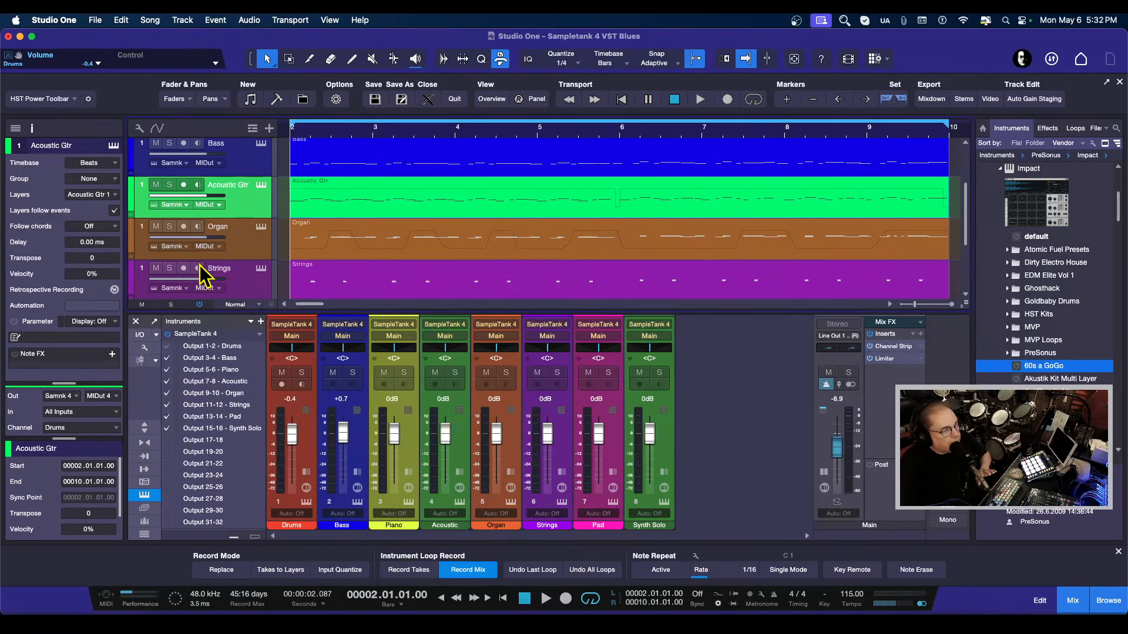
mouse_move(212, 280)
mouse_down()
mouse_move(176, 287)
mouse_move(221, 278)
mouse_move(203, 278)
mouse_up()
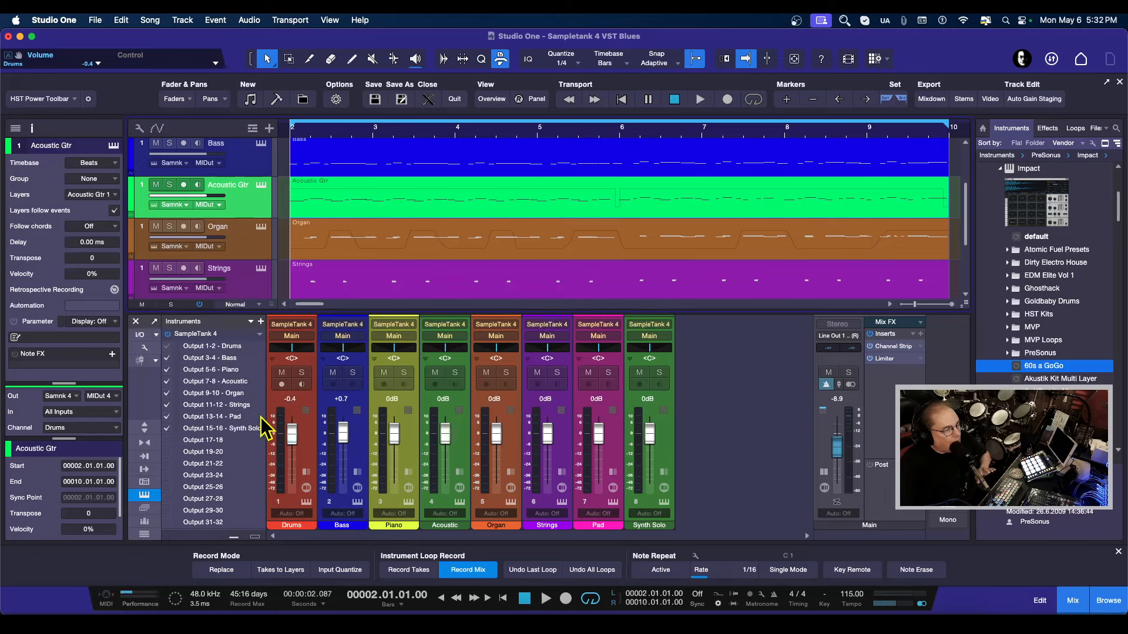
drag(292, 438, 344, 443)
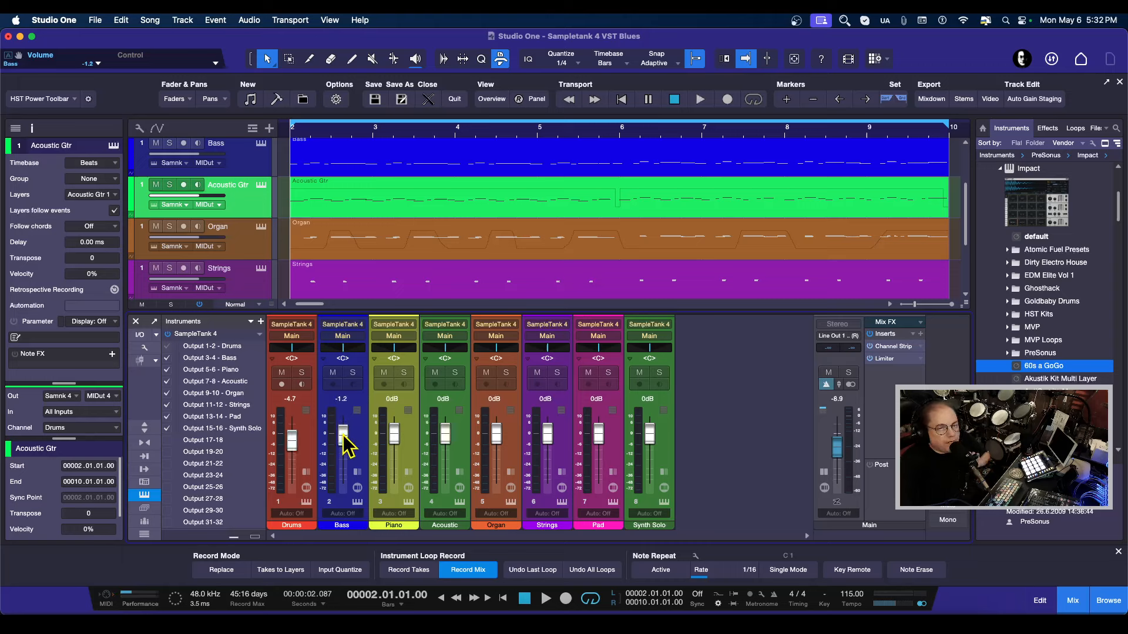
click(794, 58)
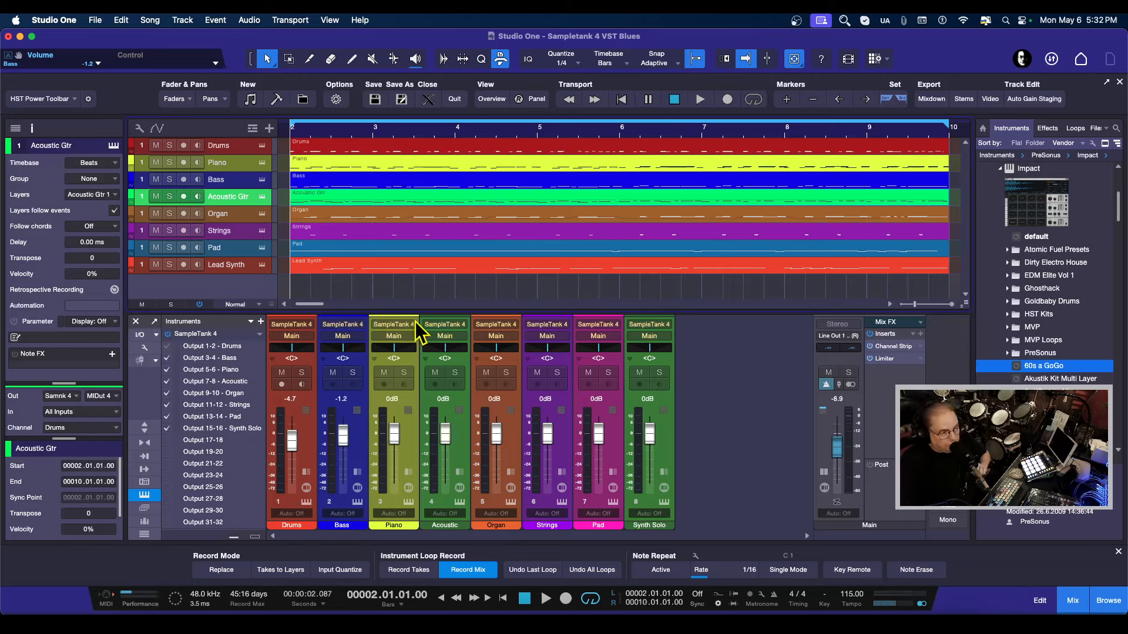
Step: Solo the Lead Synth and Acoustic Gtr tracks in turn, examine SampleTank 4's mixer during the Acoustic Gtr solo, and clear the solos
click(171, 265)
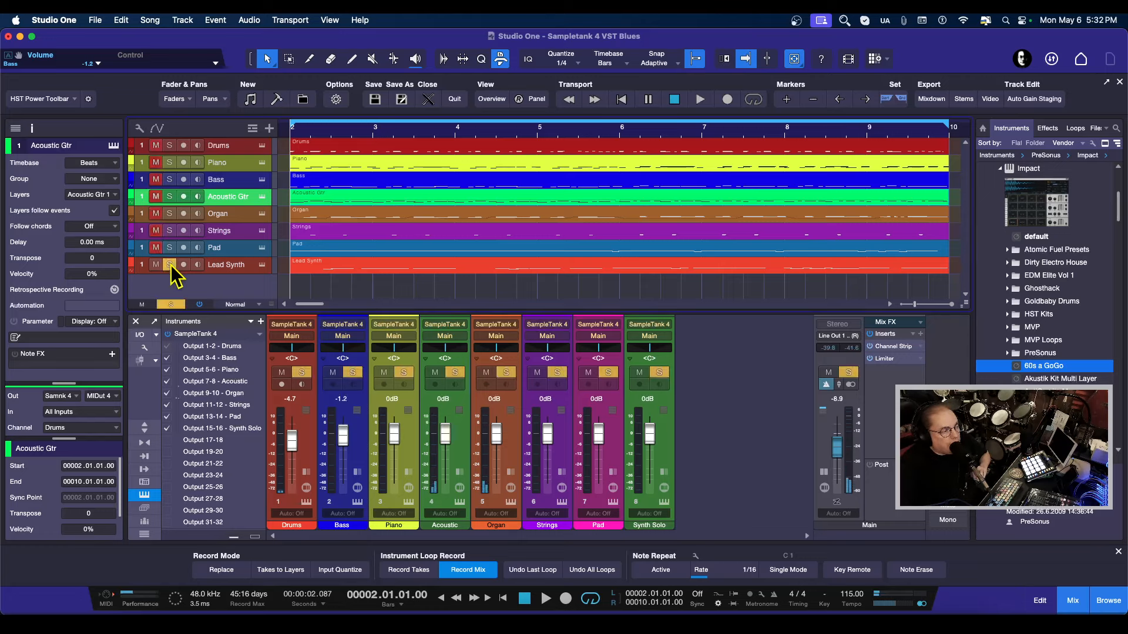
click(171, 266)
click(169, 196)
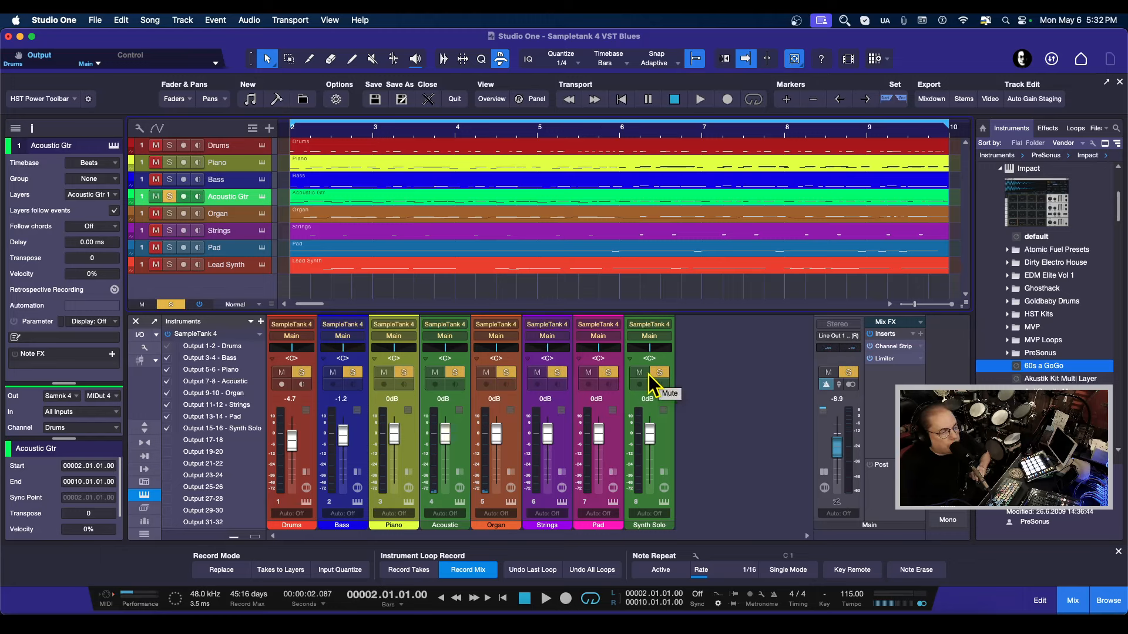
click(262, 146)
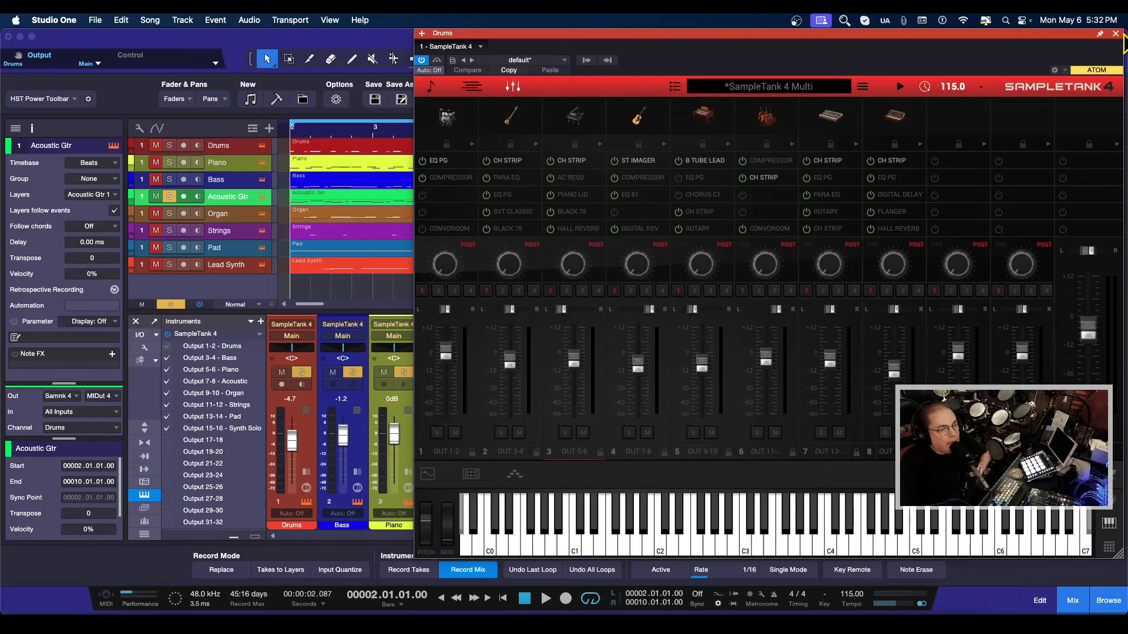
click(1116, 34)
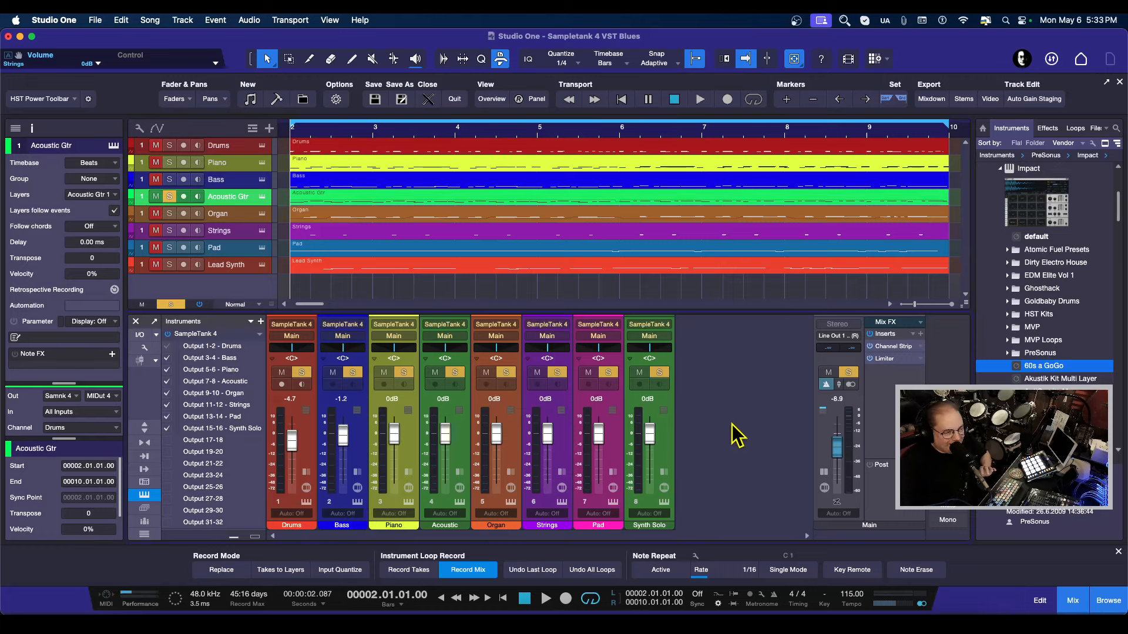
click(169, 197)
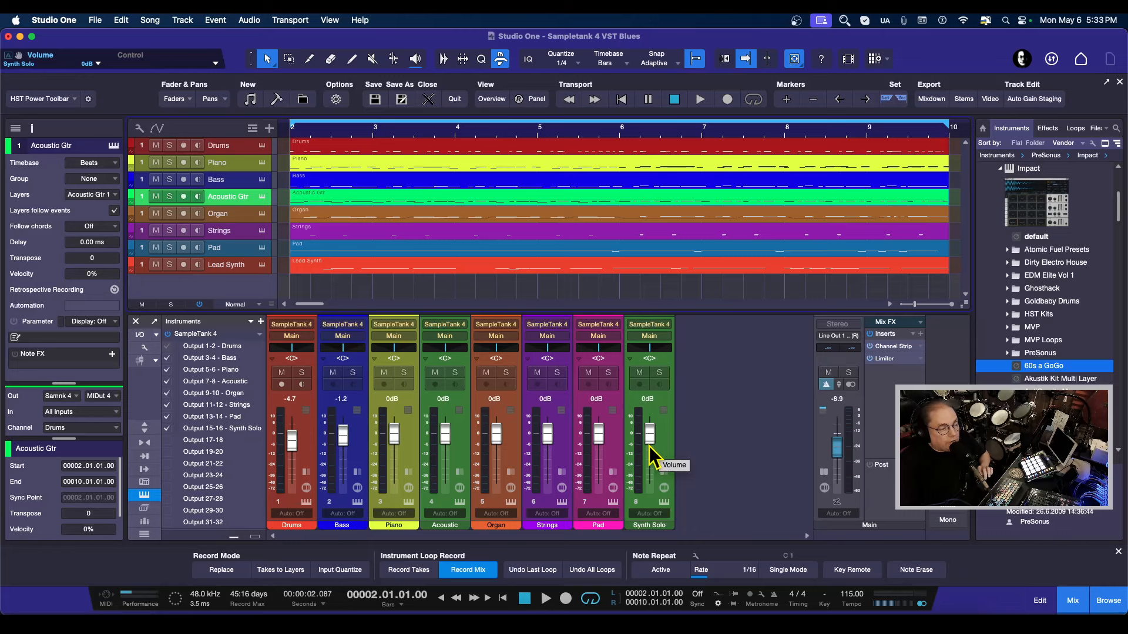
Step: Open SampleTank 4 from the Drums track, mute its drums part during playback, stop the song and close the plug-in
click(262, 145)
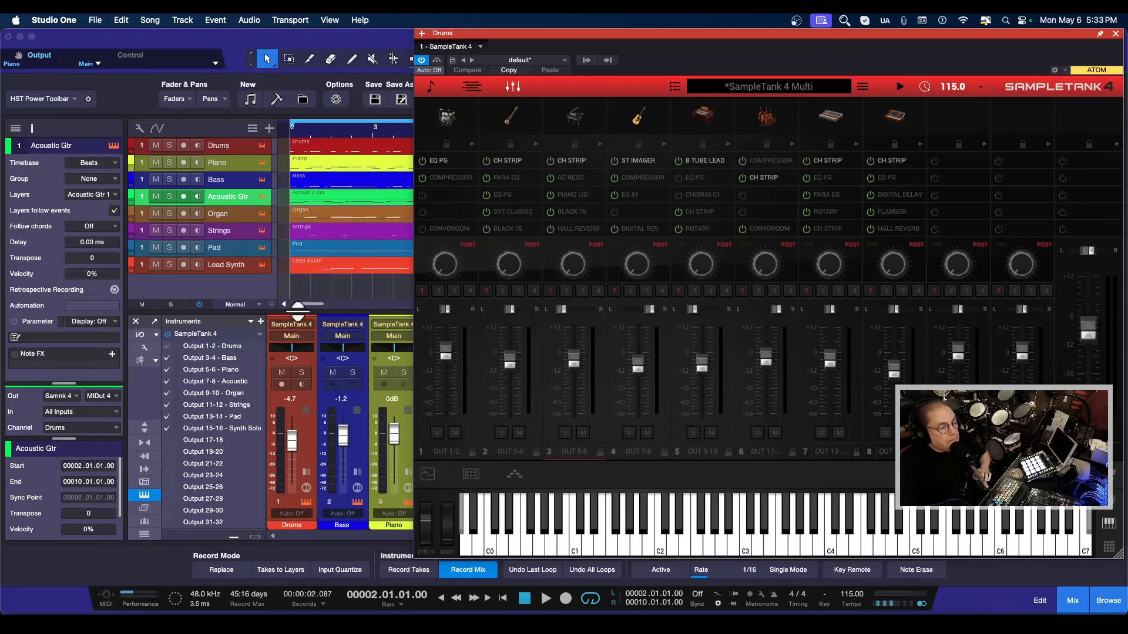
key(space)
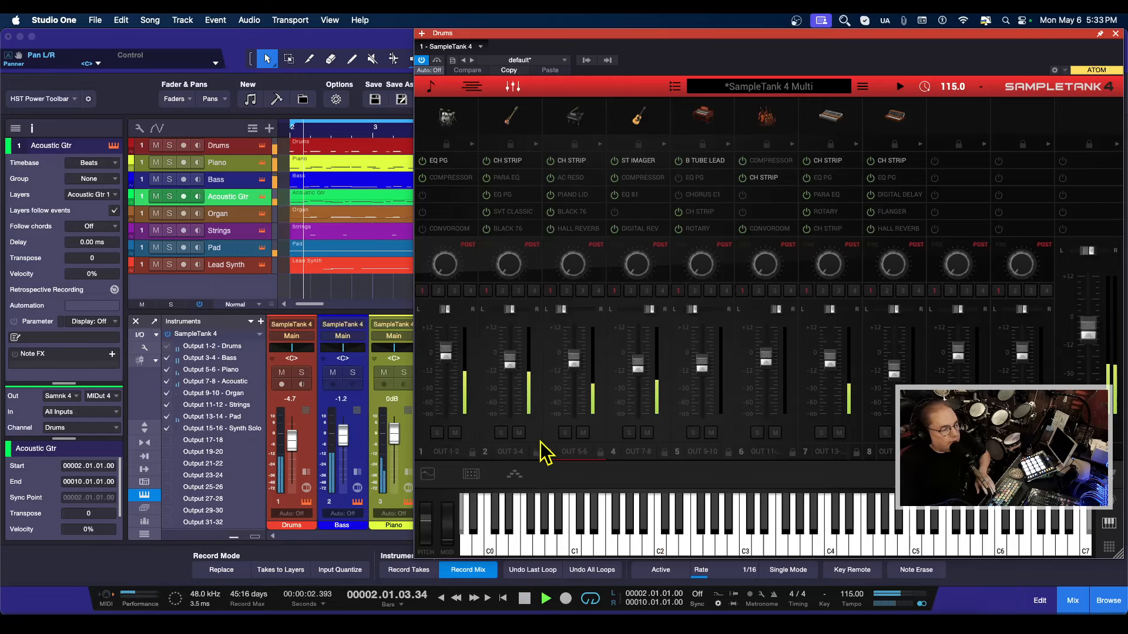
click(454, 433)
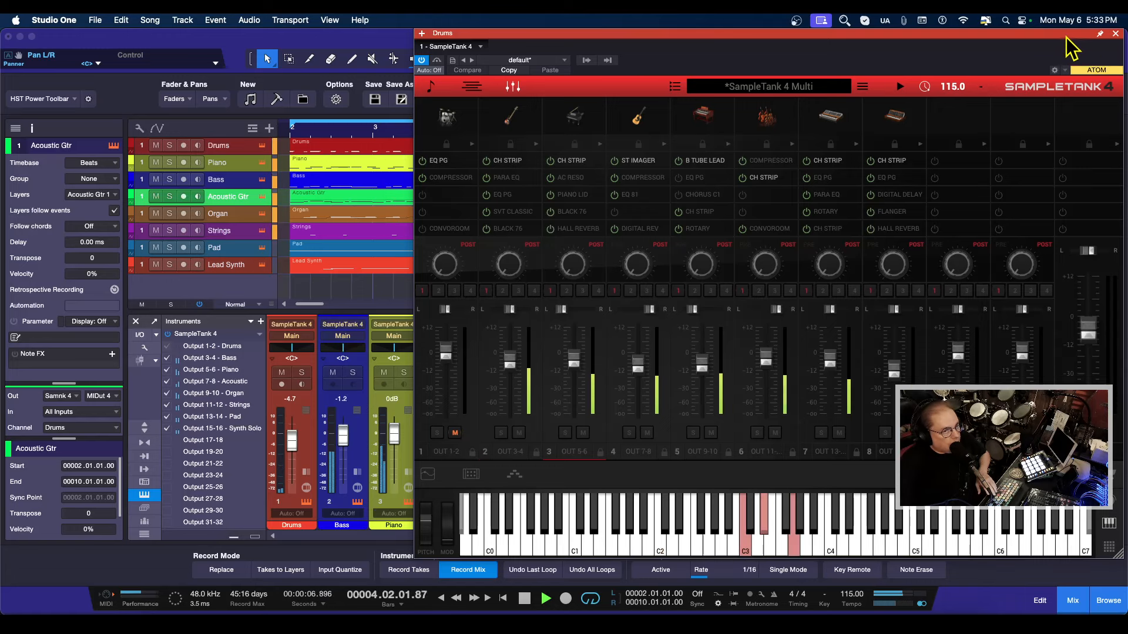
key(space)
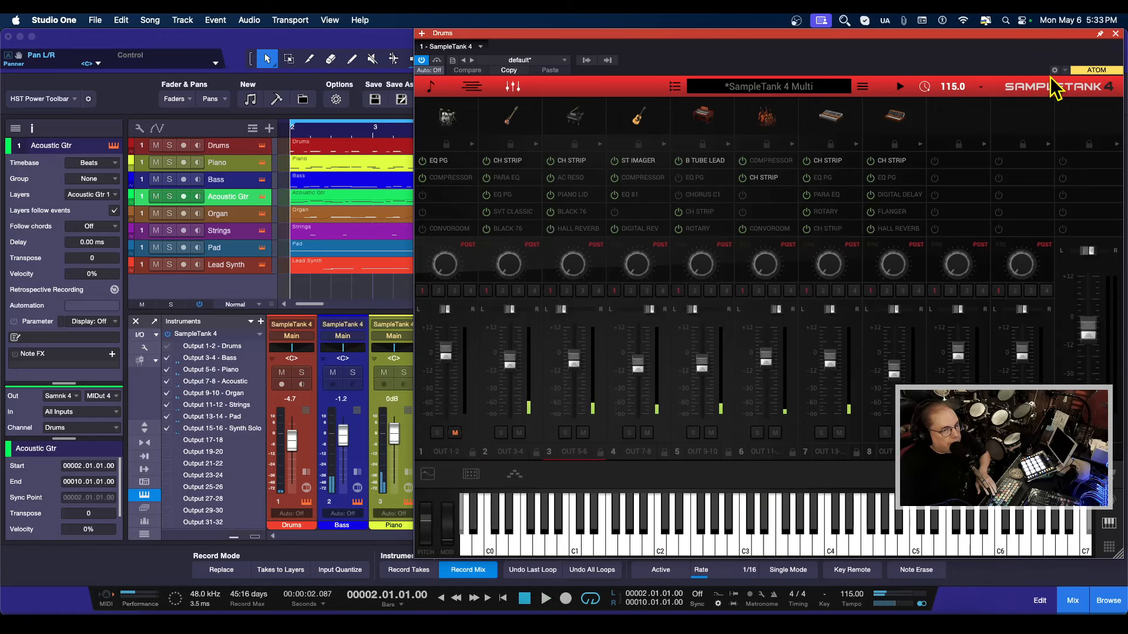
click(1116, 34)
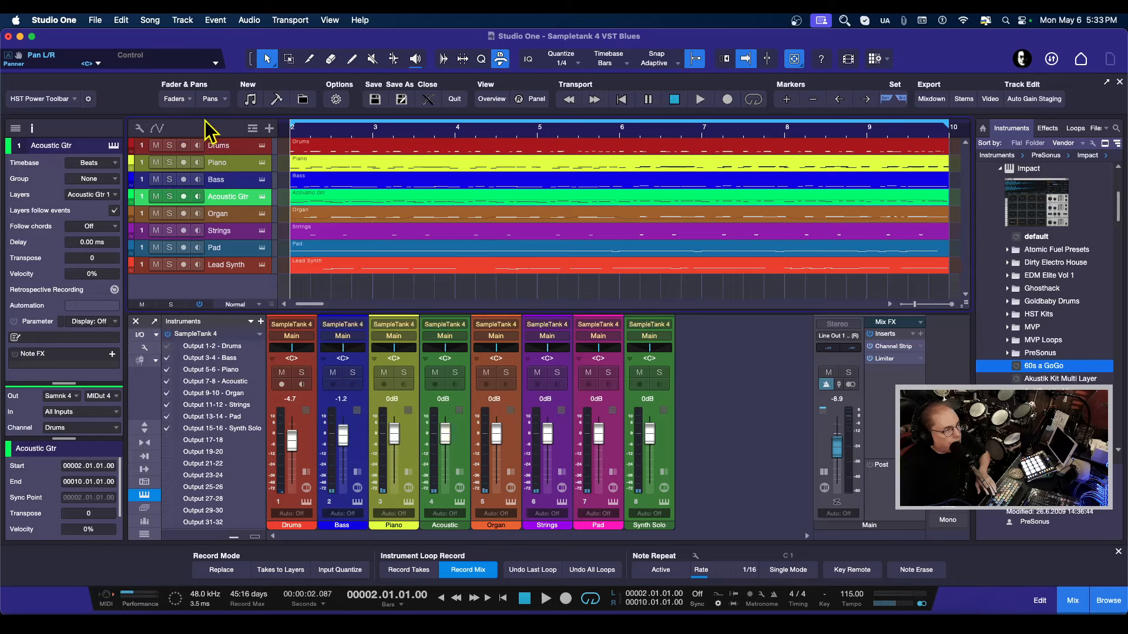
Step: Try the Drums solo on the track and console channel, and check the drums part's mute control in SampleTank 4's mixer before closing it
click(168, 146)
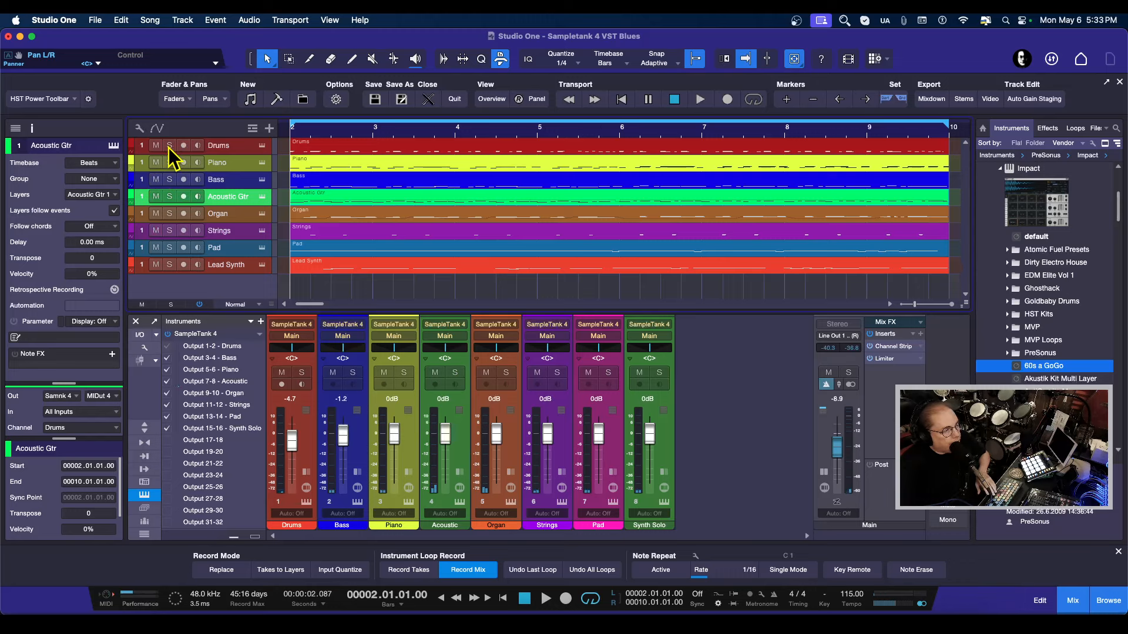
click(301, 375)
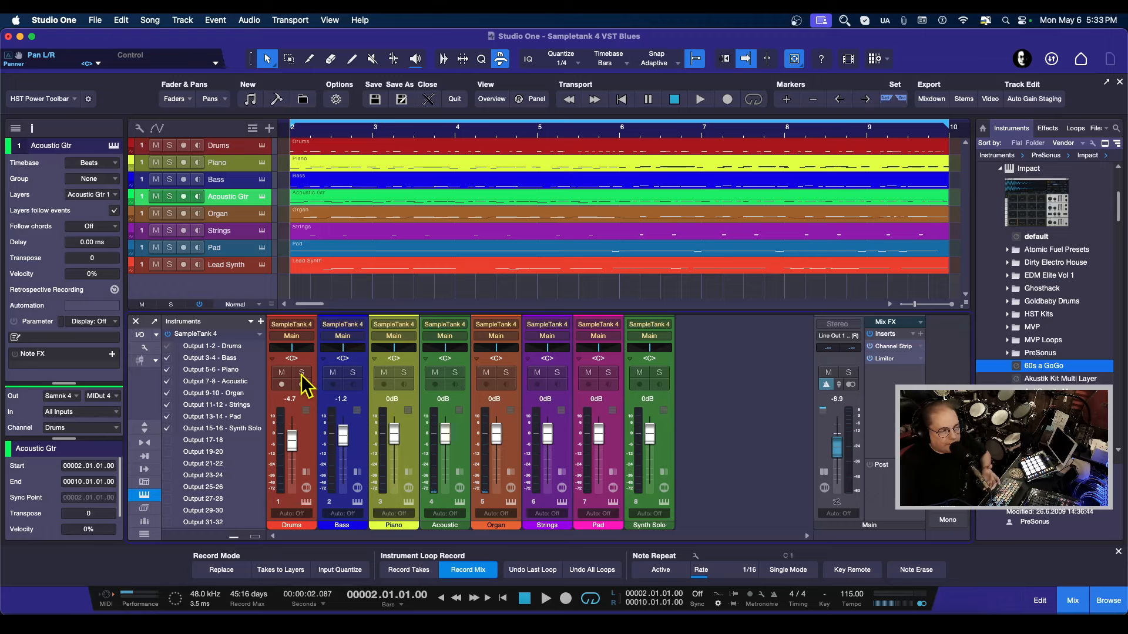
click(262, 145)
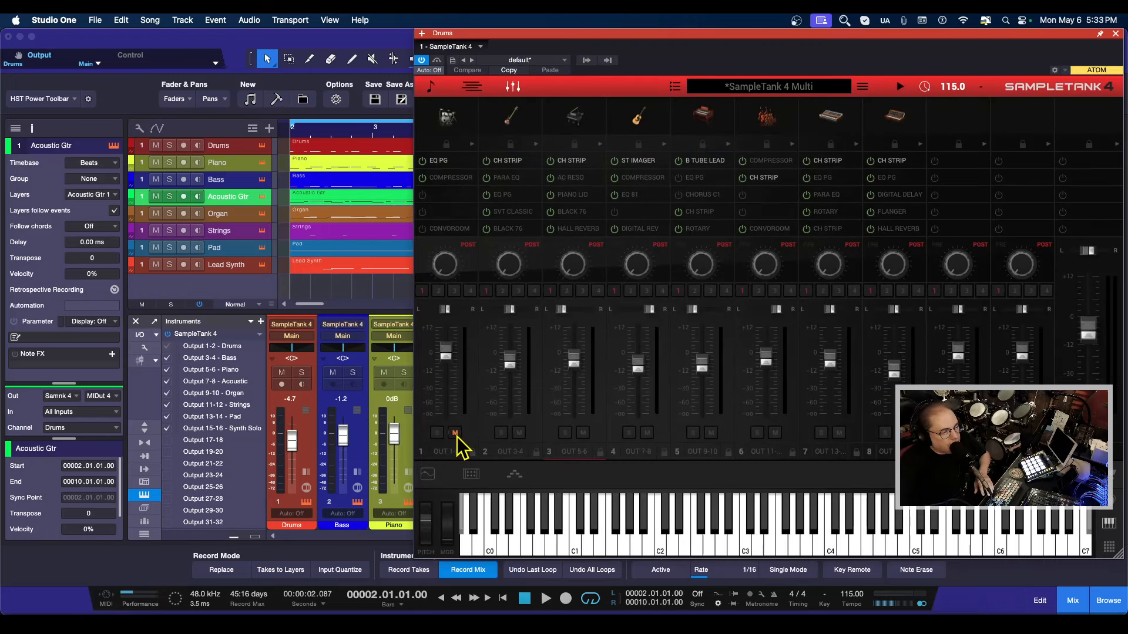
click(1116, 33)
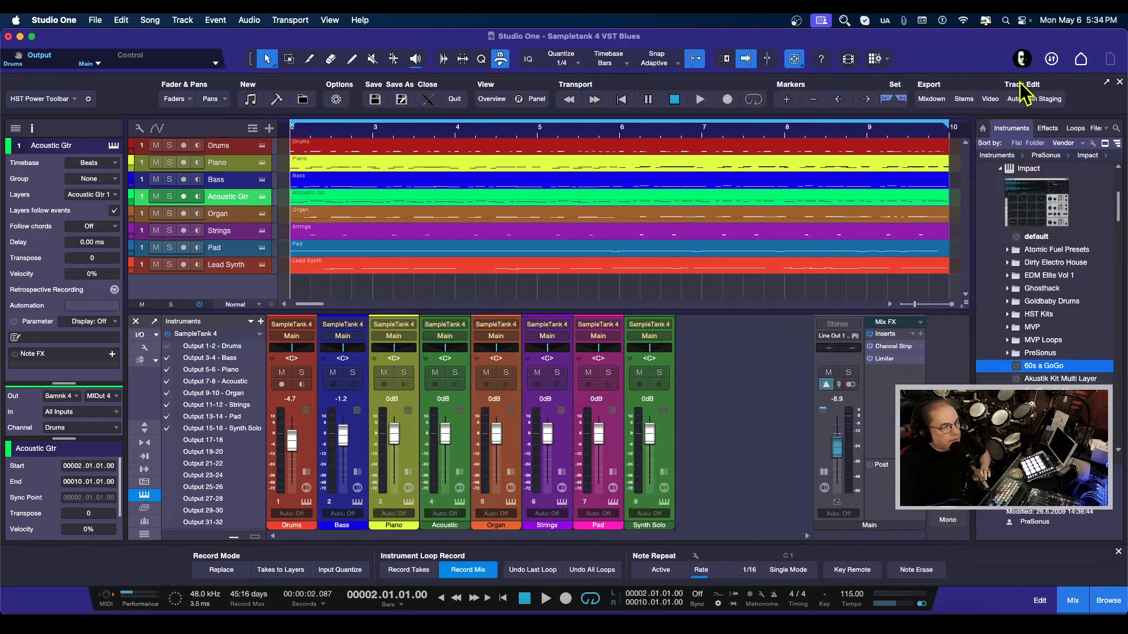